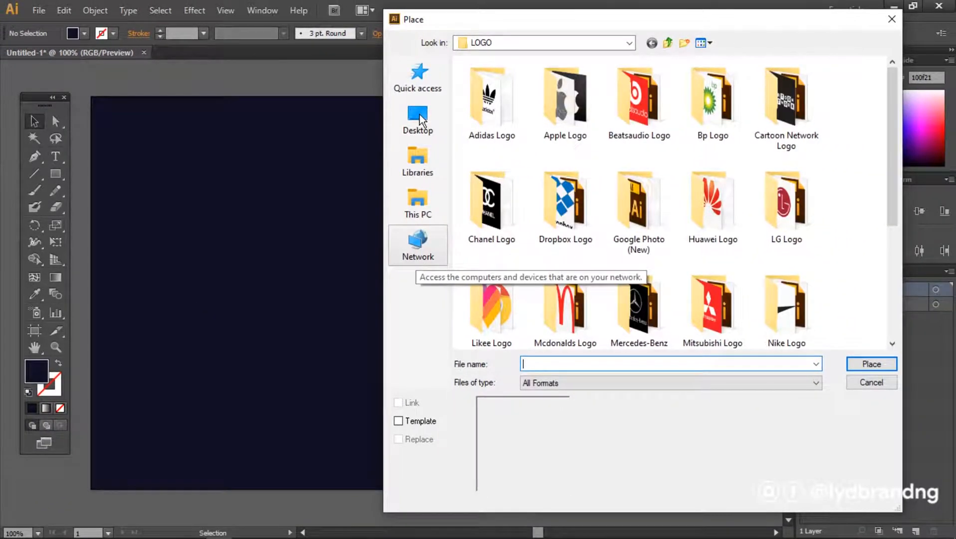
# - Choose xsonicfaucet.png from the BRAND folder on the Desktop to place as a linked image
pyautogui.click(419, 117)
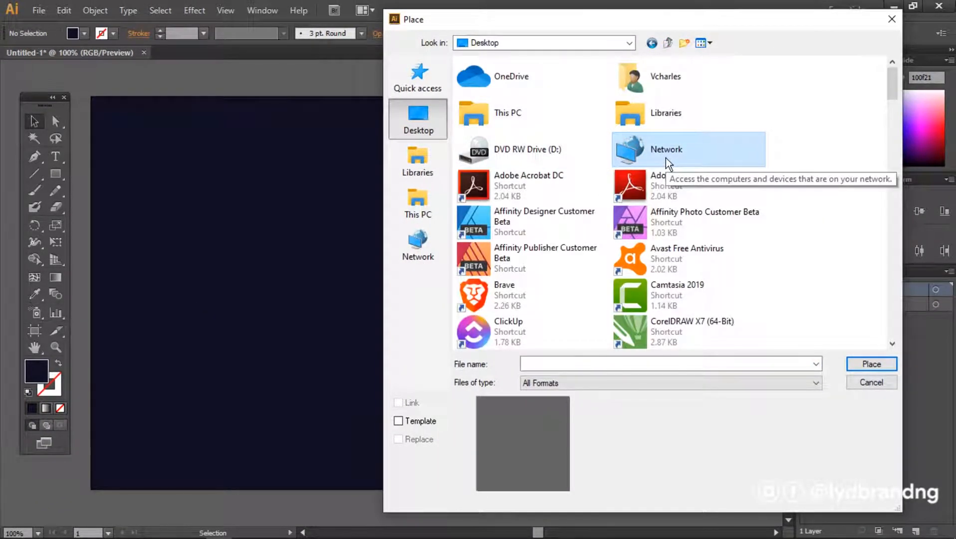
pyautogui.write('brand')
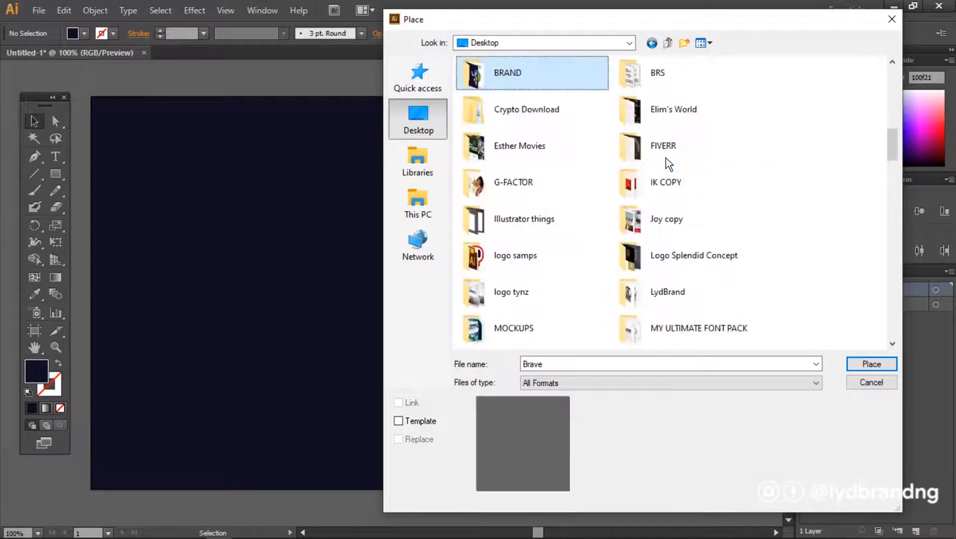
pyautogui.press('Return')
pyautogui.moveTo(893, 99); pyautogui.dragTo(899, 322)
pyautogui.click(480, 280)
pyautogui.click(859, 367)
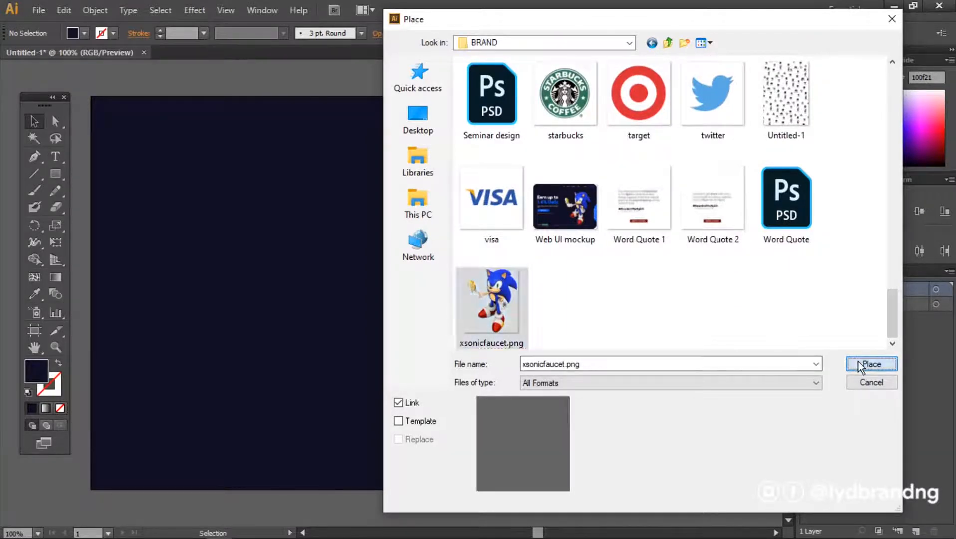
# - Insert the character image on the artboard and move it over to the right half
pyautogui.moveTo(242, 116); pyautogui.dragTo(300, 183)
pyautogui.moveTo(499, 312); pyautogui.dragTo(627, 311)
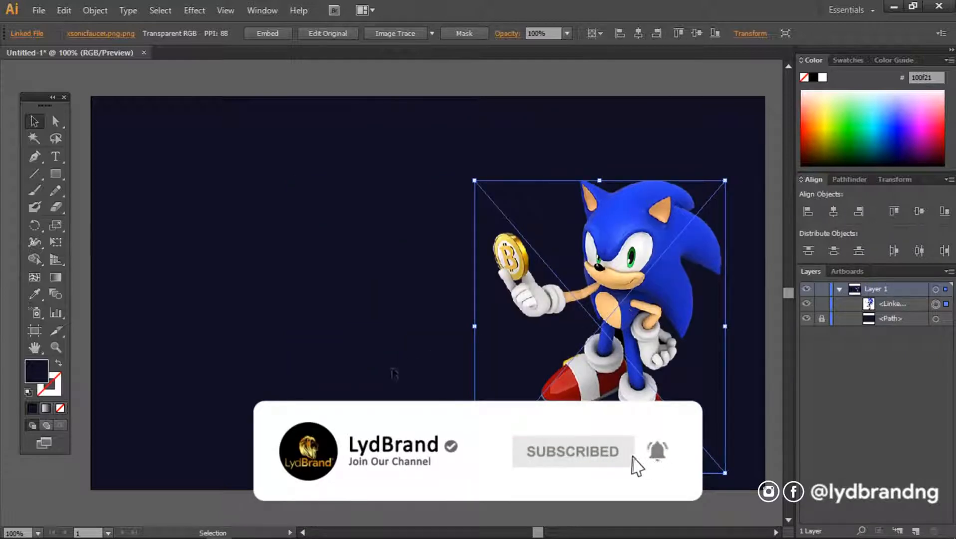
pyautogui.click(392, 371)
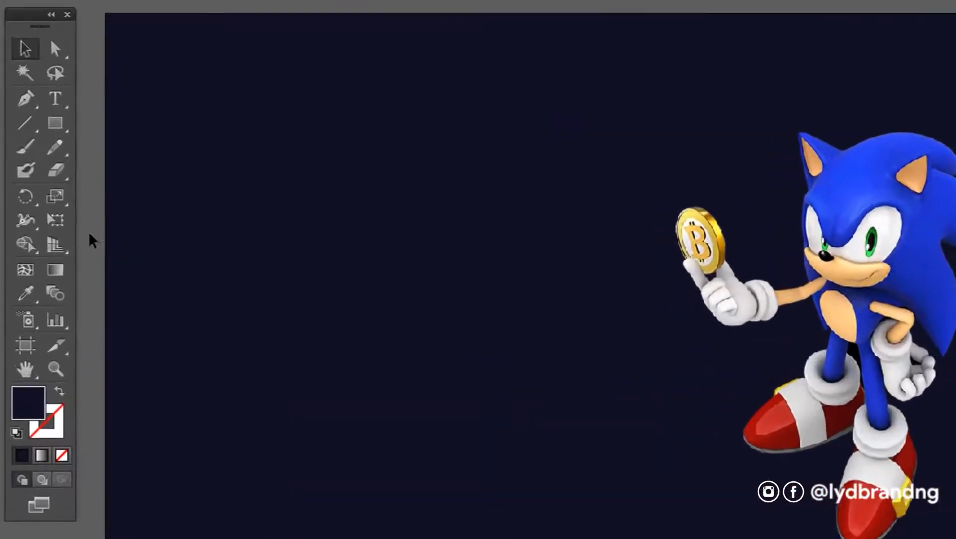
# - Draw a large circle left of the character and fill it with the blue sampled from the character's head
pyautogui.moveTo(55, 122); pyautogui.dragTo(128, 169)
pyautogui.moveTo(253, 132); pyautogui.dragTo(583, 458)
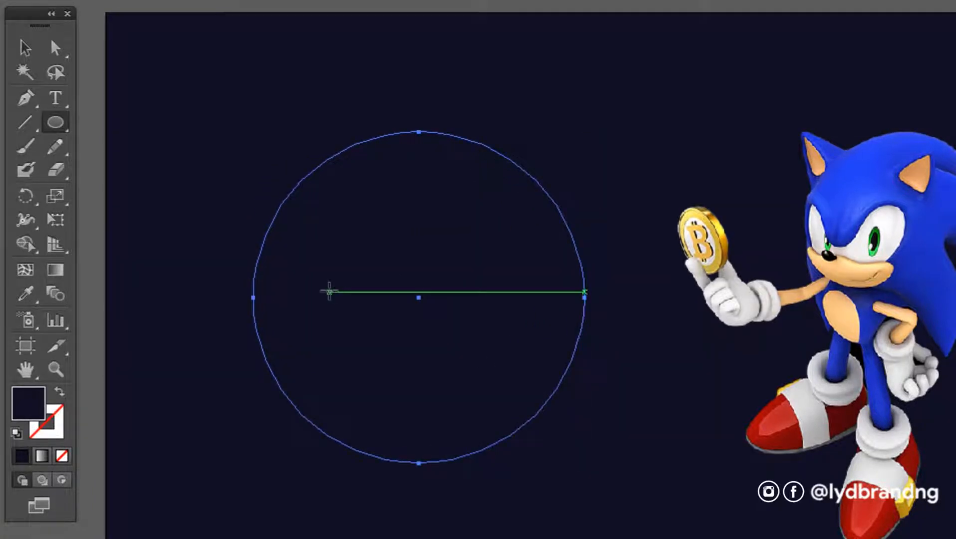
pyautogui.click(26, 293)
pyautogui.click(856, 183)
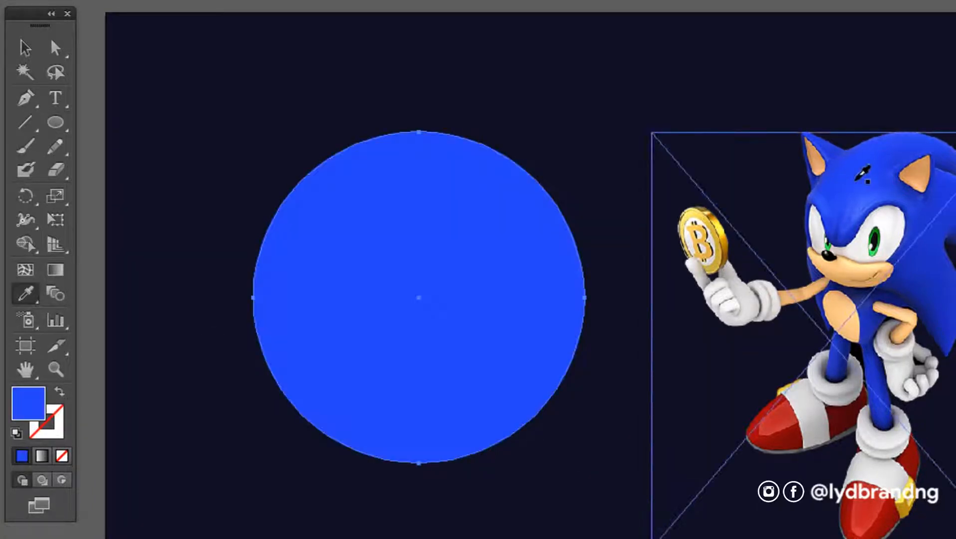
pyautogui.press('v')
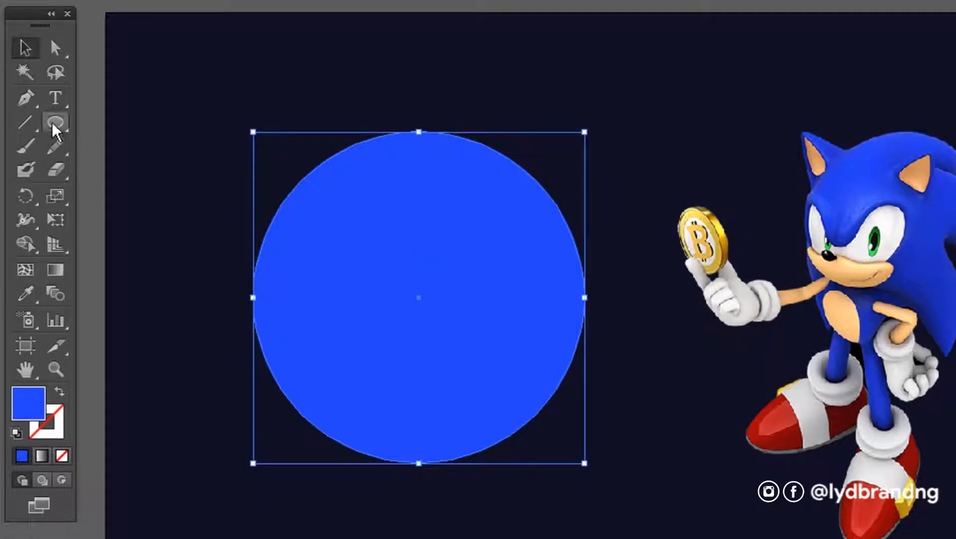
# - Draw a vertical and a horizontal line crossing at the centre of the blue circle and extending past its edges
pyautogui.click(26, 123)
pyautogui.moveTo(419, 100); pyautogui.dragTo(418, 506)
pyautogui.moveTo(203, 292)
pyautogui.mouseDown()
pyautogui.moveTo(458, 319)
pyautogui.moveTo(591, 285)
pyautogui.moveTo(600, 299)
pyautogui.moveTo(612, 285)
pyautogui.moveTo(624, 292)
pyautogui.mouseUp()
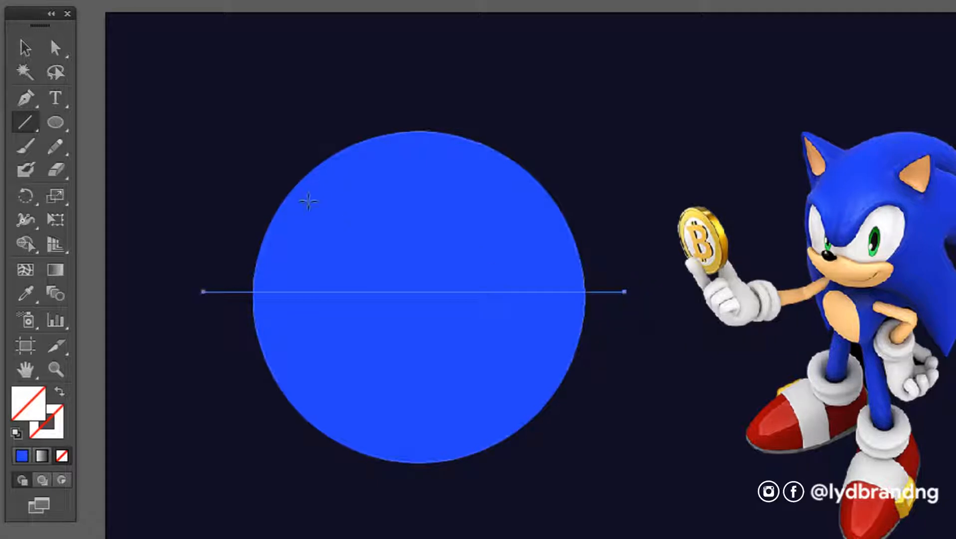
# - Divide the blue circle along both lines with Pathfinder and ungroup the resulting pieces
pyautogui.press('v')
pyautogui.moveTo(270, 100); pyautogui.dragTo(546, 487)
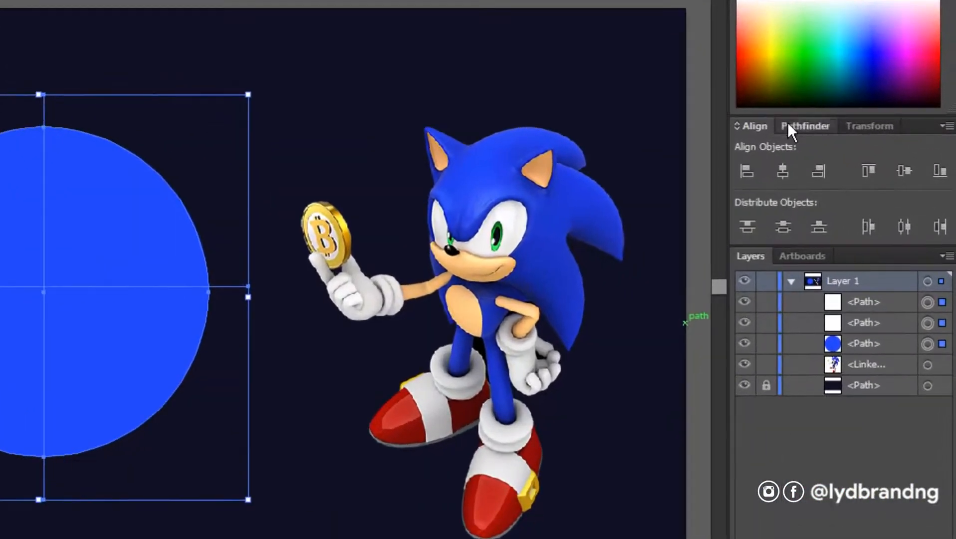
pyautogui.click(846, 179)
pyautogui.click(752, 217)
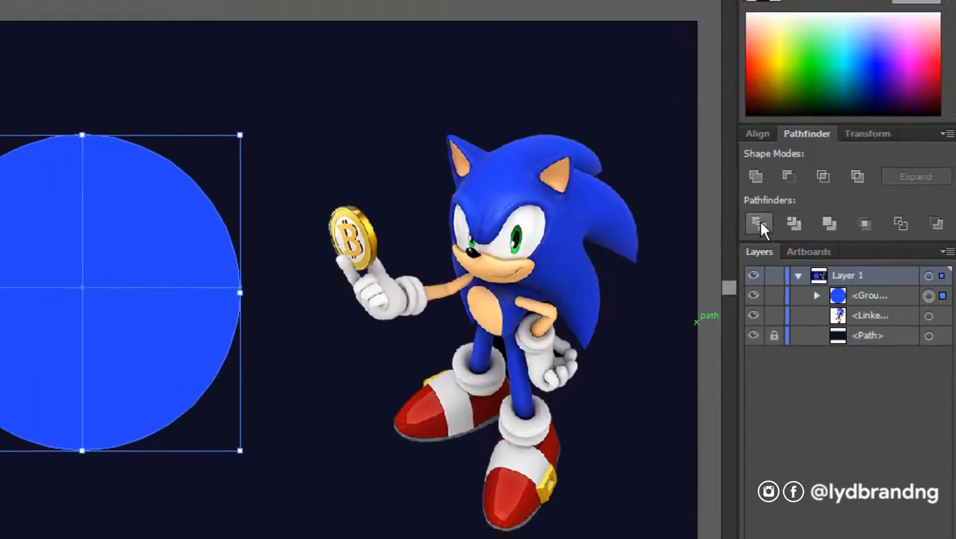
pyautogui.rightClick(150, 324)
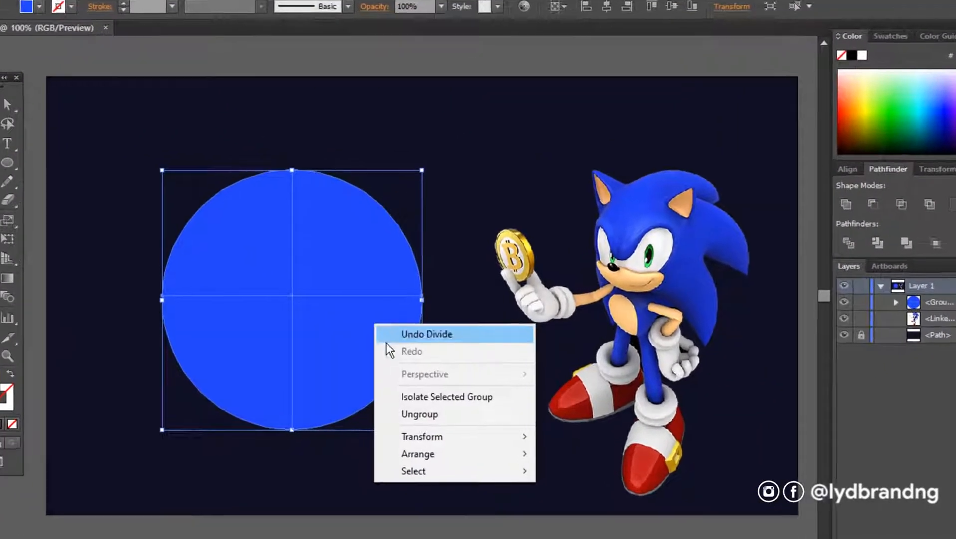
pyautogui.click(429, 414)
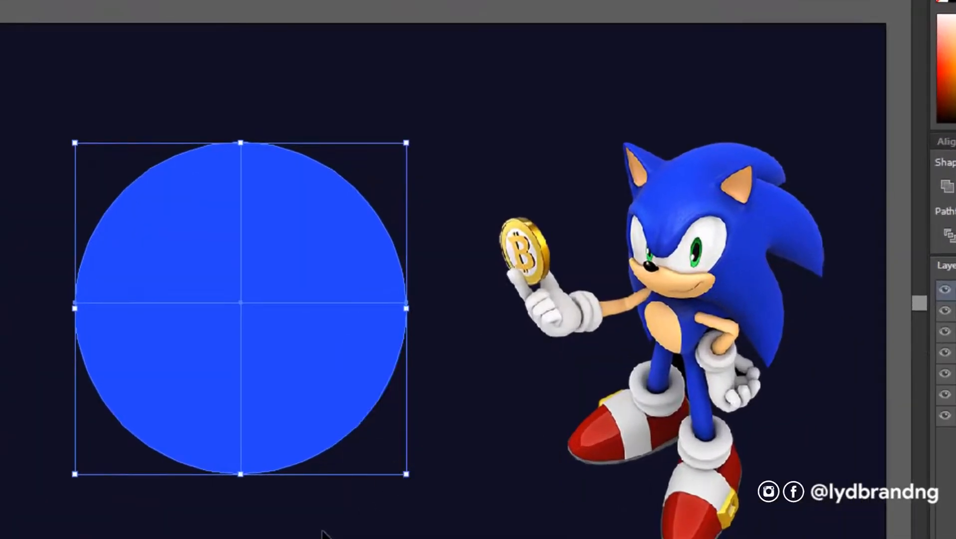
# - Delete the two right quarters and the lower-left quarter of the circle, keeping only the upper-left quarter
pyautogui.click(363, 415)
pyautogui.click(364, 399)
pyautogui.click(333, 436)
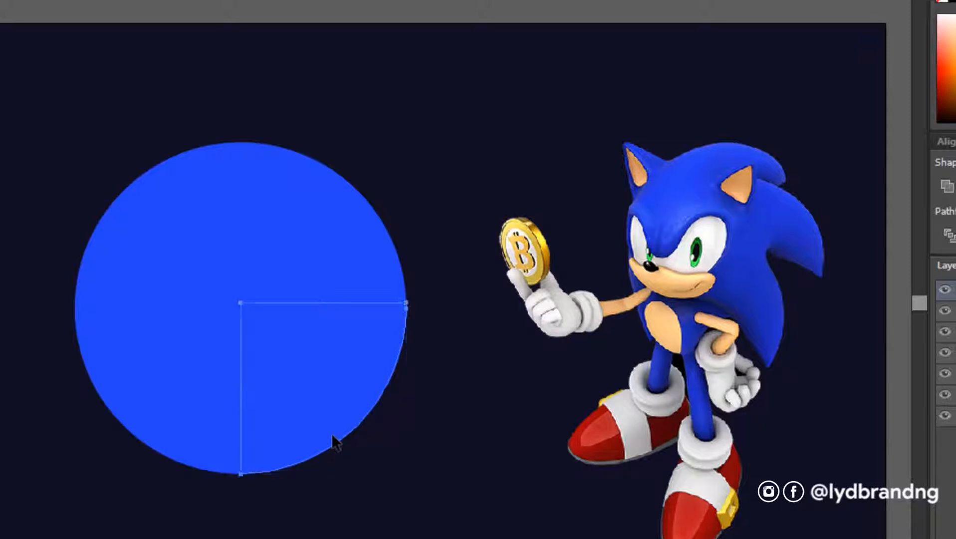
pyautogui.press('Delete')
pyautogui.click(339, 222)
pyautogui.press('Delete')
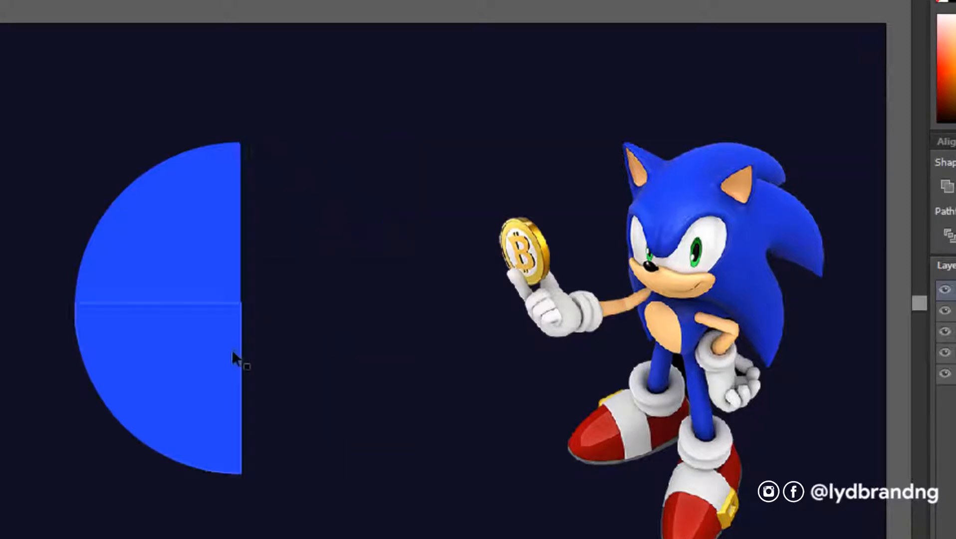
pyautogui.click(231, 351)
pyautogui.press('Delete')
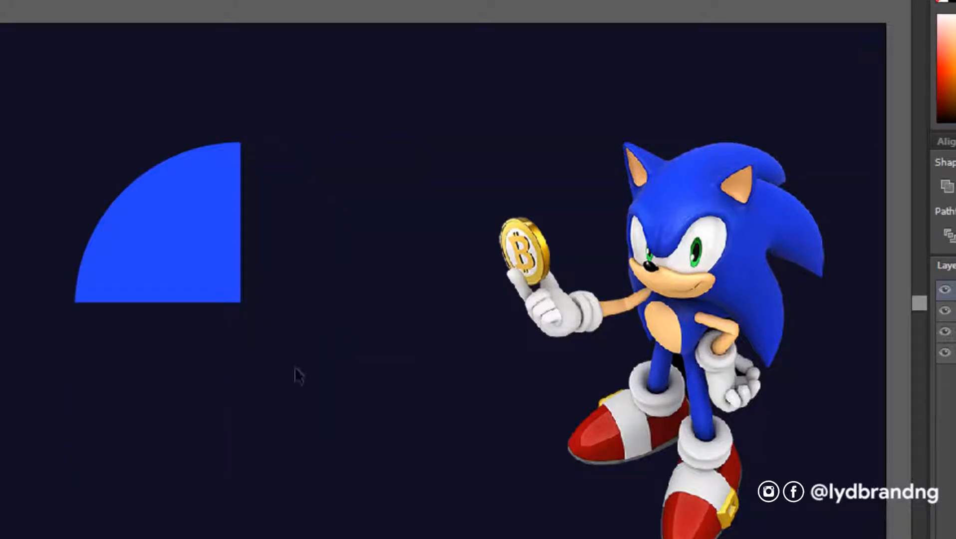
# - Enlarge the blue quarter circle proportionally and fit it into the artboard's bottom-right corner
pyautogui.click(209, 254)
pyautogui.moveTo(240, 302); pyautogui.dragTo(455, 489)
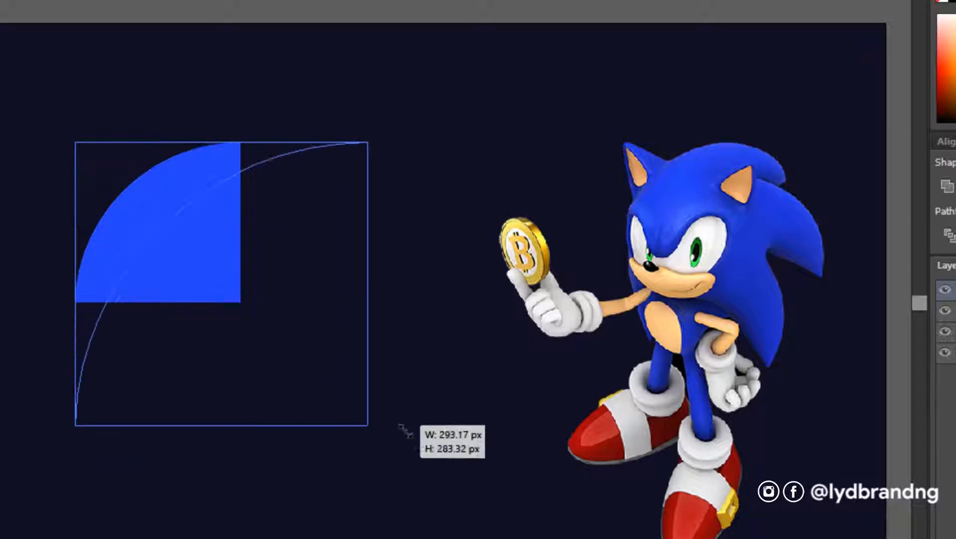
pyautogui.moveTo(319, 331); pyautogui.dragTo(709, 405)
pyautogui.moveTo(657, 374); pyautogui.dragTo(656, 371)
# - Bring the character image to the front of the blue quarter circle and lock the quarter circle
pyautogui.click(637, 239)
pyautogui.rightClick(638, 240)
pyautogui.moveTo(672, 318)
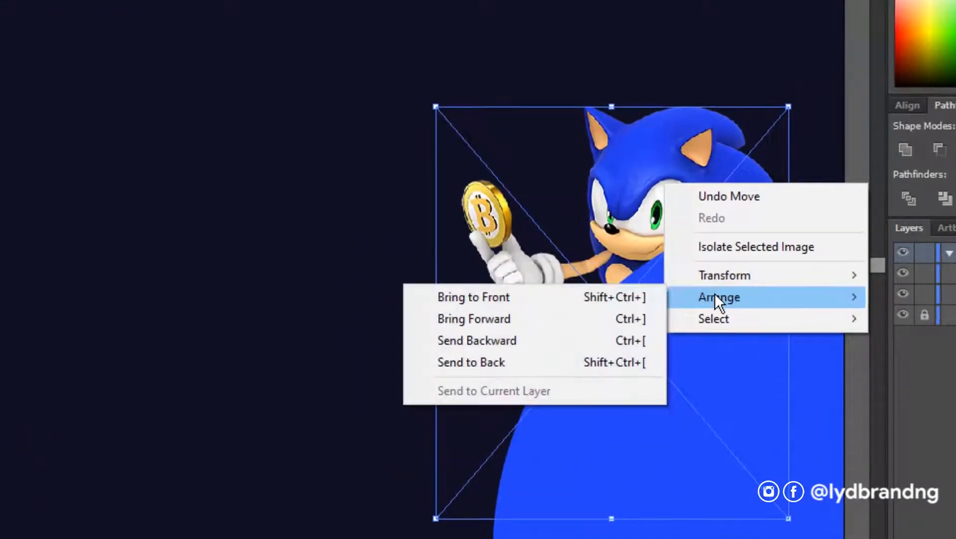
pyautogui.click(598, 295)
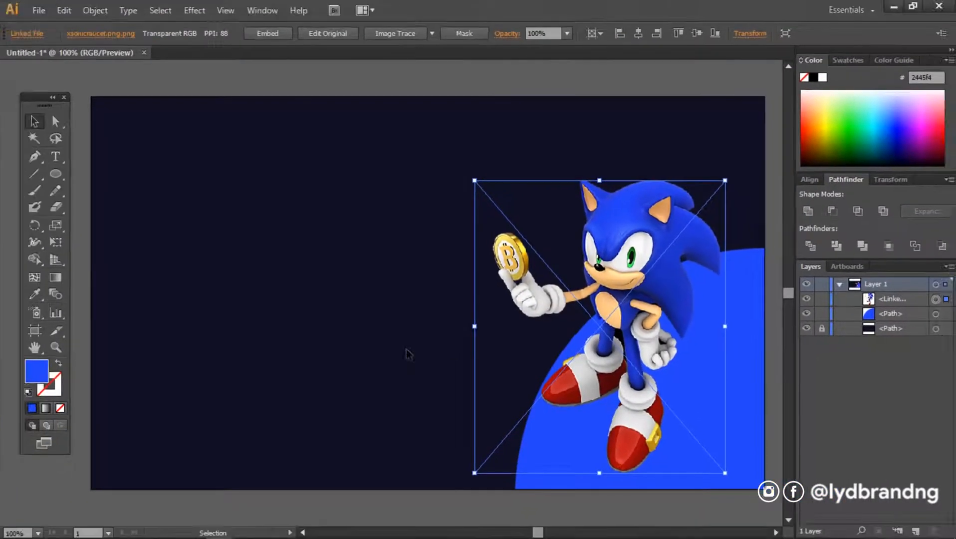
pyautogui.click(338, 347)
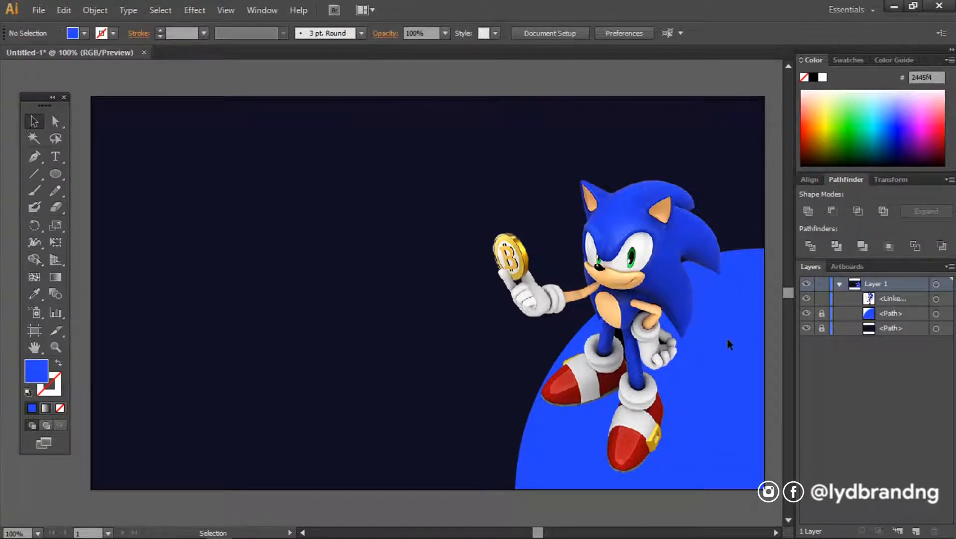
# - Enlarge the character image slightly, shift it a little to the left, and lock it
pyautogui.click(647, 292)
pyautogui.moveTo(474, 180); pyautogui.dragTo(444, 166)
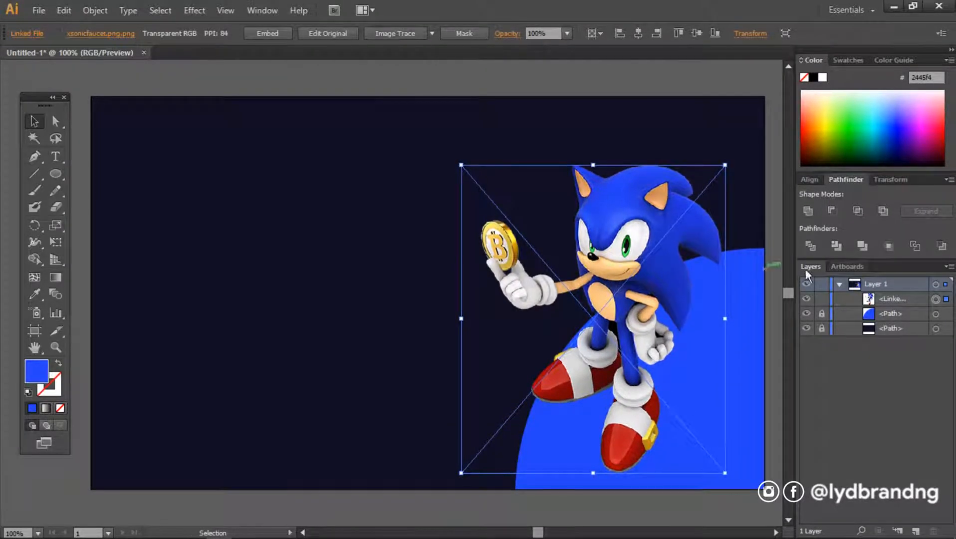
pyautogui.moveTo(656, 337); pyautogui.dragTo(644, 337)
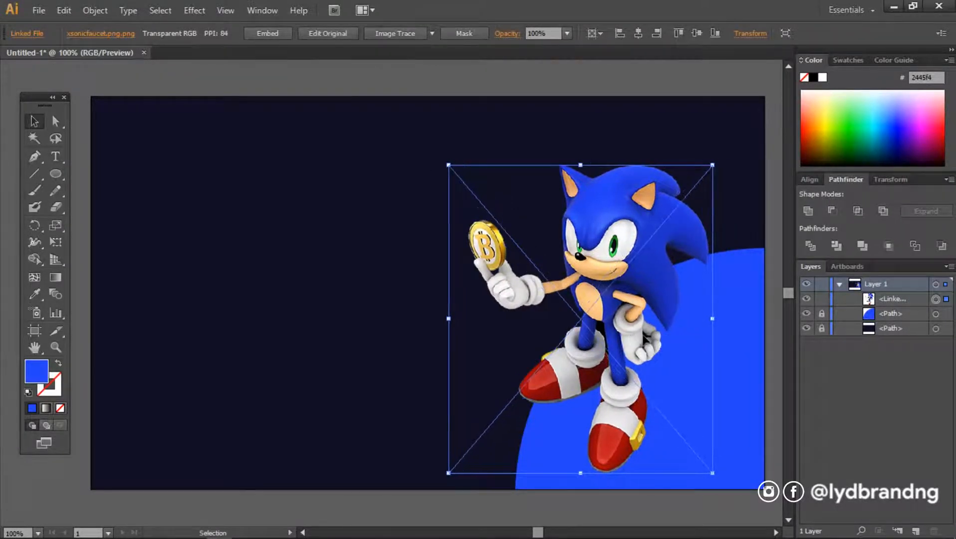
pyautogui.click(822, 298)
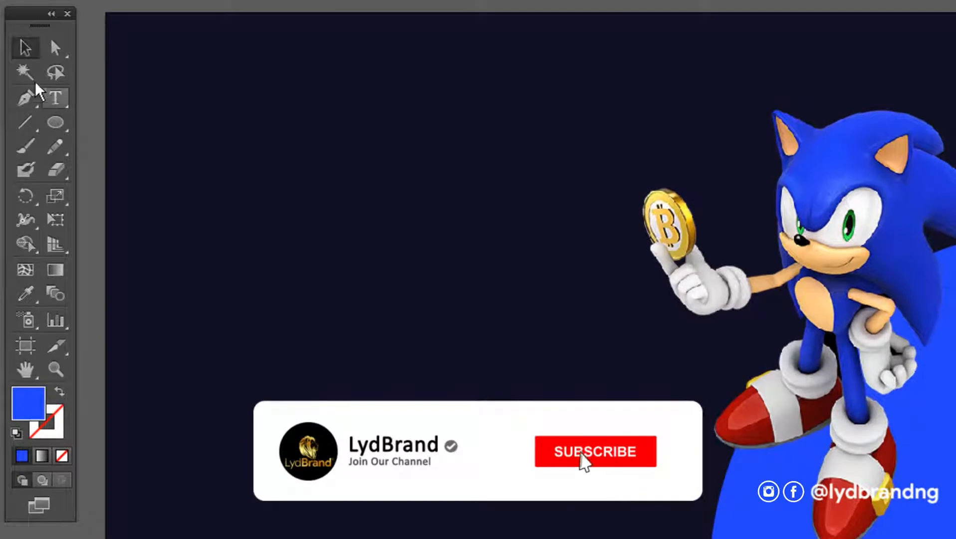
# - Add the text "Home" on the dark background left of the character and colour it white
pyautogui.click(50, 96)
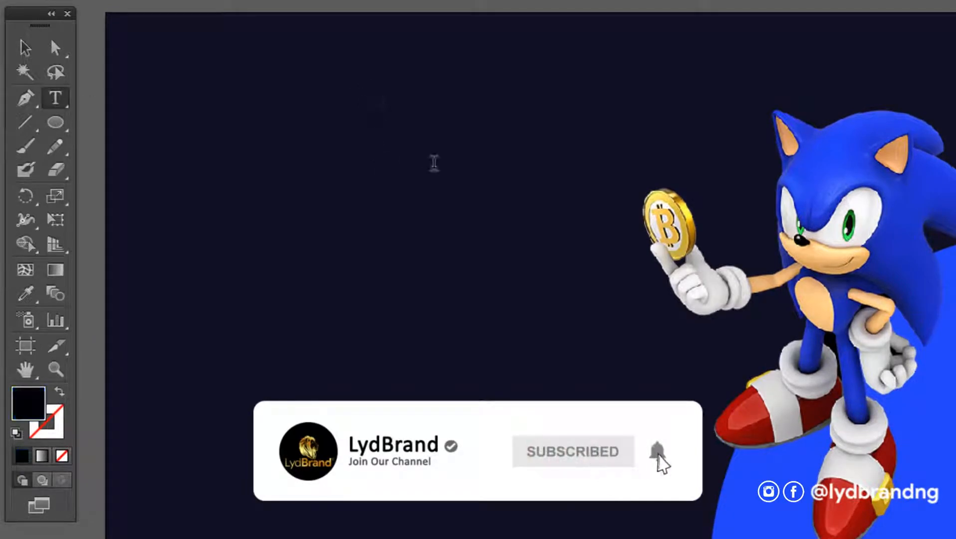
pyautogui.write('Home')
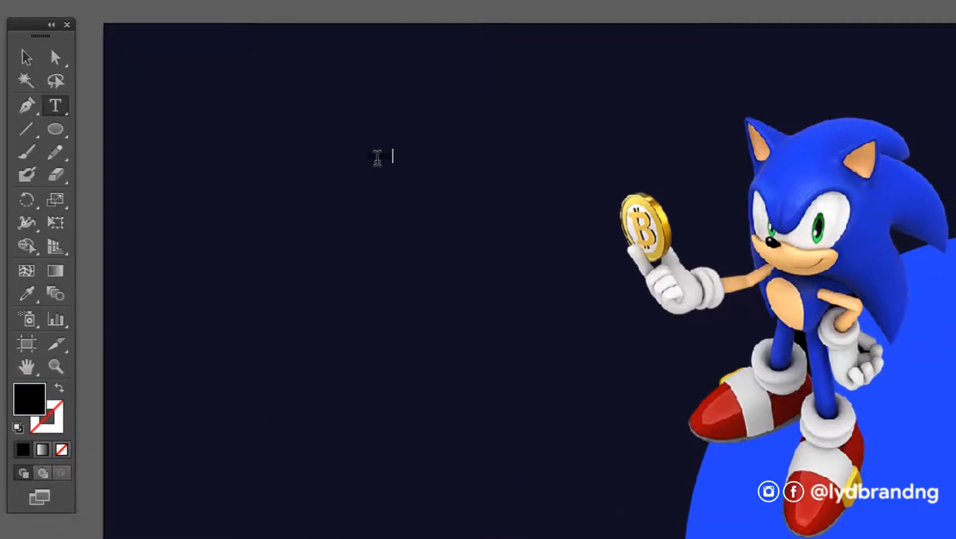
pyautogui.doubleClick(390, 153)
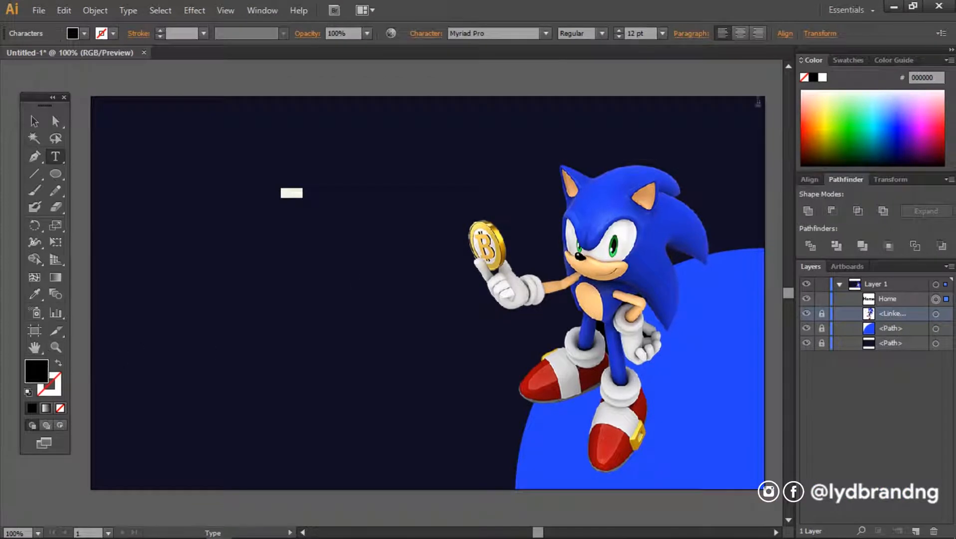
pyautogui.click(822, 78)
pyautogui.click(34, 120)
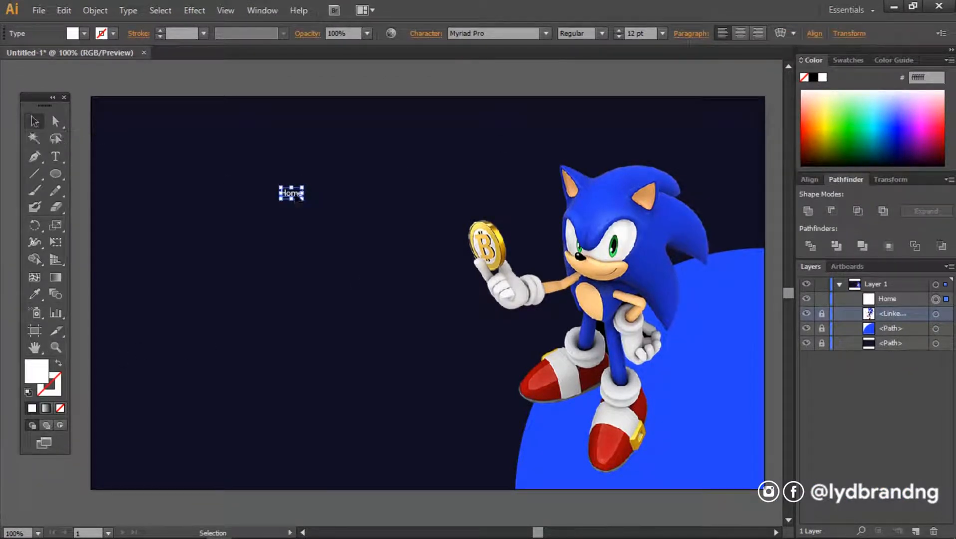
# - Move the "Home" text near the artboard's top edge and duplicate it into an evenly spaced row of six
pyautogui.moveTo(292, 194); pyautogui.dragTo(444, 123)
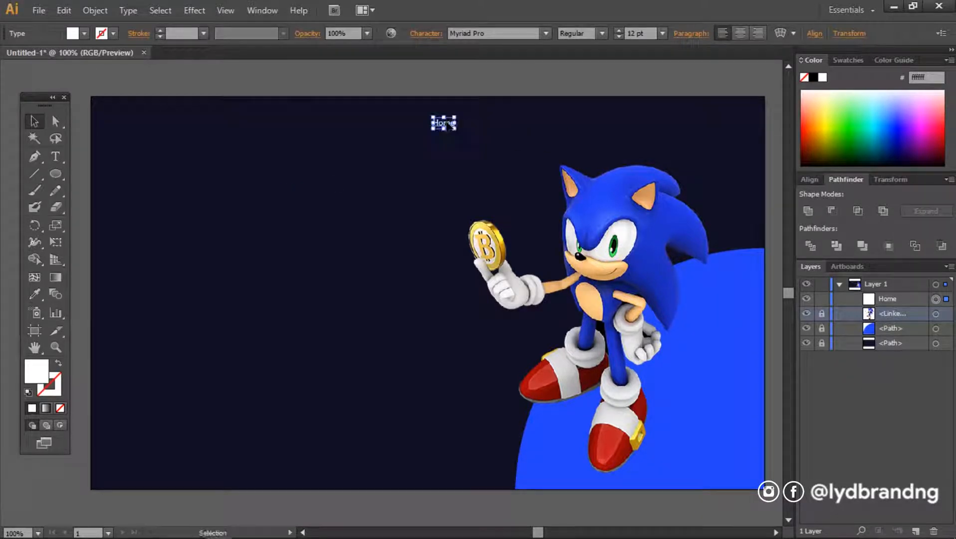
pyautogui.moveTo(447, 125); pyautogui.dragTo(489, 126)
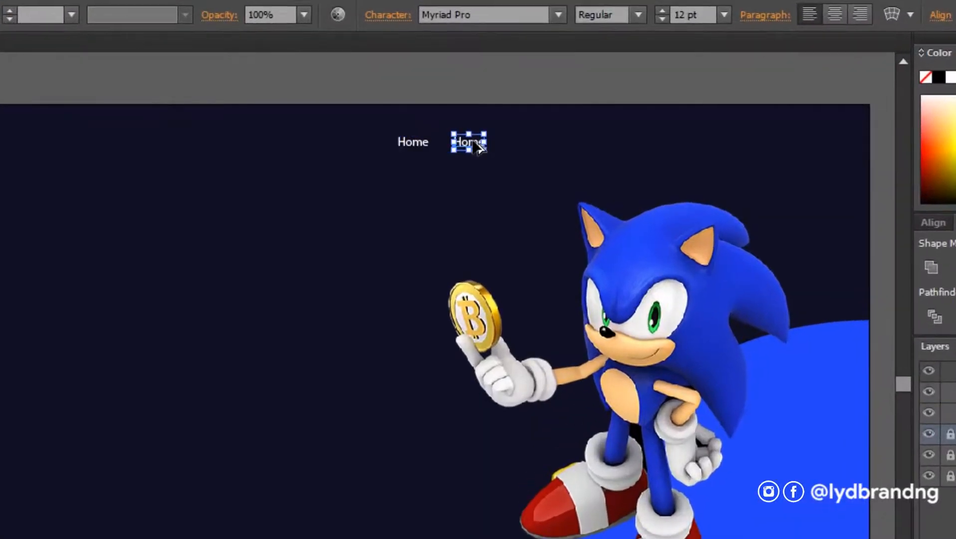
pyautogui.hotkey('ctrl', 'd')
pyautogui.hotkey('ctrl', 'd')
pyautogui.hotkey('ctrl', 'd')
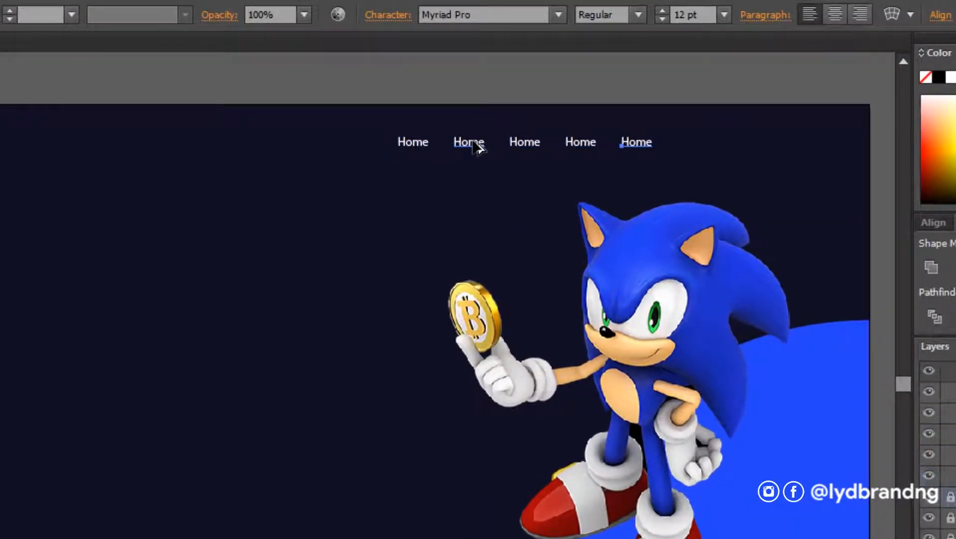
pyautogui.hotkey('ctrl', 'd')
pyautogui.click(363, 350)
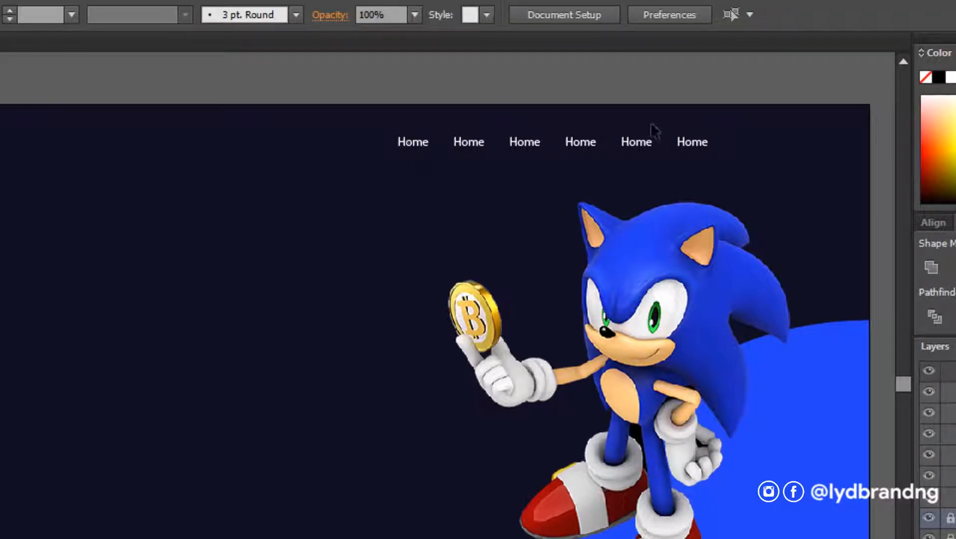
# - Shift the last two "Home" labels to the right, leaving a wide gap between them and after the fourth label
pyautogui.moveTo(623, 159); pyautogui.dragTo(705, 129)
pyautogui.keyDown('shift'); pyautogui.click(697, 145); pyautogui.keyUp('shift')
pyautogui.moveTo(636, 148); pyautogui.dragTo(785, 149)
pyautogui.click(741, 167)
pyautogui.click(675, 145)
pyautogui.moveTo(674, 147); pyautogui.dragTo(687, 147)
# - Replace the first four "Home" labels with "Earn", "Borrow", "Company" and "Help"
pyautogui.click(416, 146)
pyautogui.doubleClick(417, 145)
pyautogui.write('Earn')
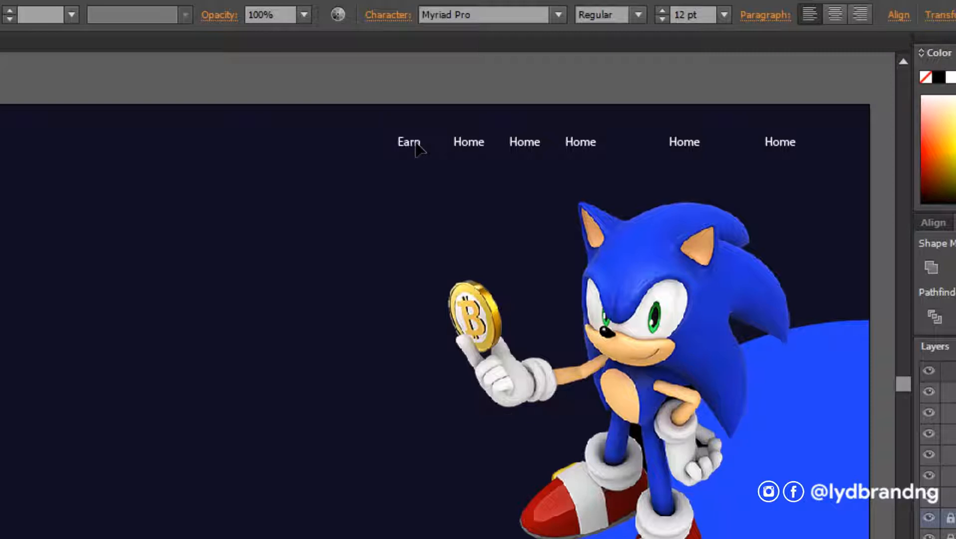
pyautogui.doubleClick(471, 141)
pyautogui.write('Borrow')
pyautogui.doubleClick(527, 141)
pyautogui.write('Company')
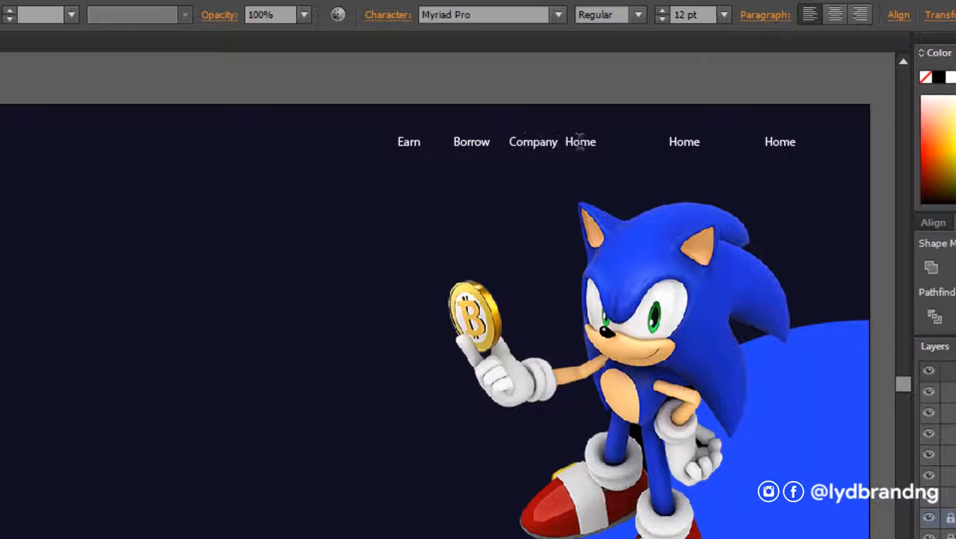
pyautogui.moveTo(572, 142); pyautogui.dragTo(622, 141)
pyautogui.press('Escape')
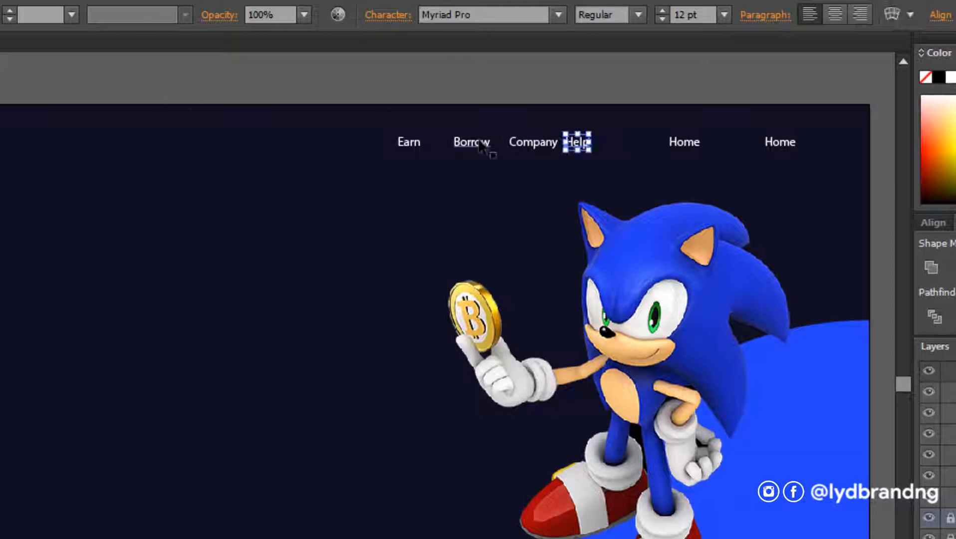
# - Nudge "Borrow" and "Company" slightly left and "Help" slightly right to even out the gaps between the menu labels
pyautogui.moveTo(474, 147); pyautogui.dragTo(467, 147)
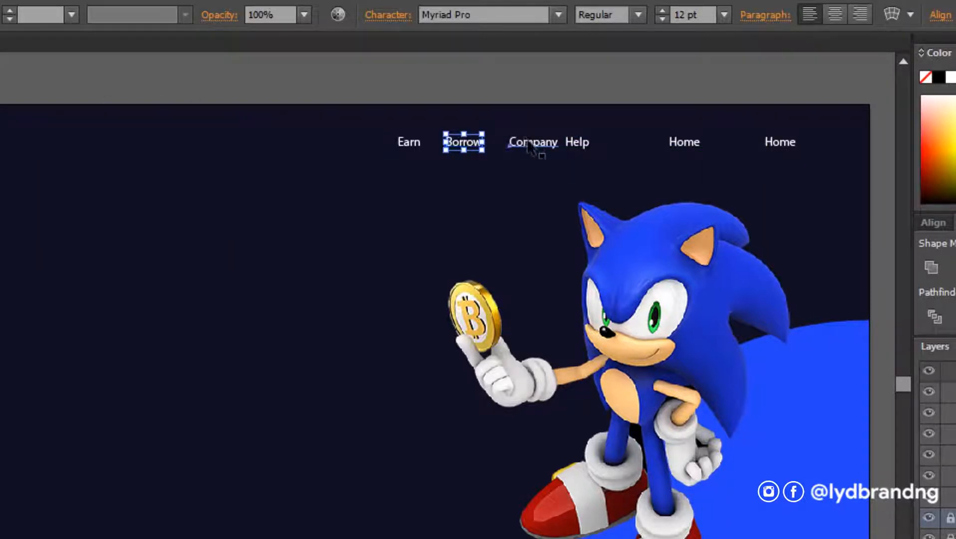
pyautogui.moveTo(527, 142); pyautogui.dragTo(520, 142)
pyautogui.click(580, 143)
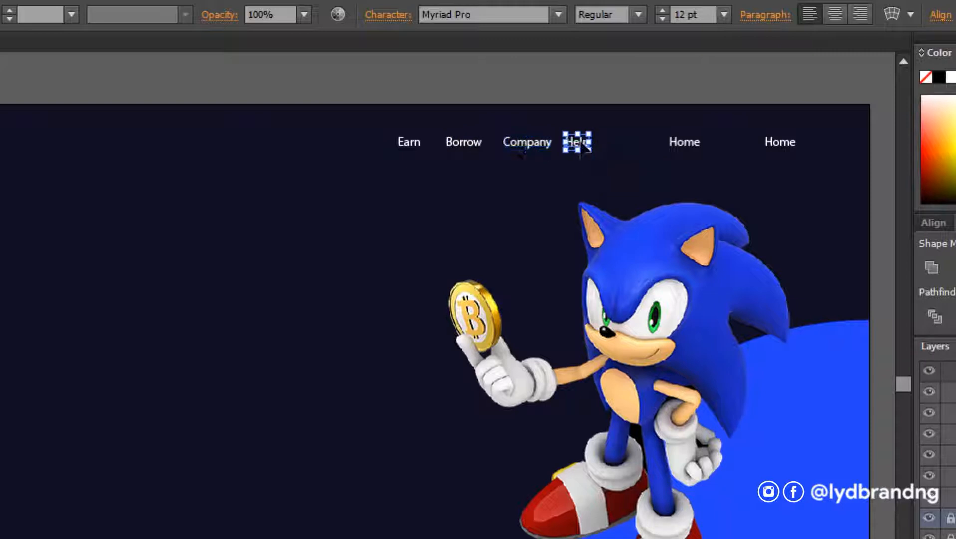
pyautogui.moveTo(588, 148); pyautogui.dragTo(592, 148)
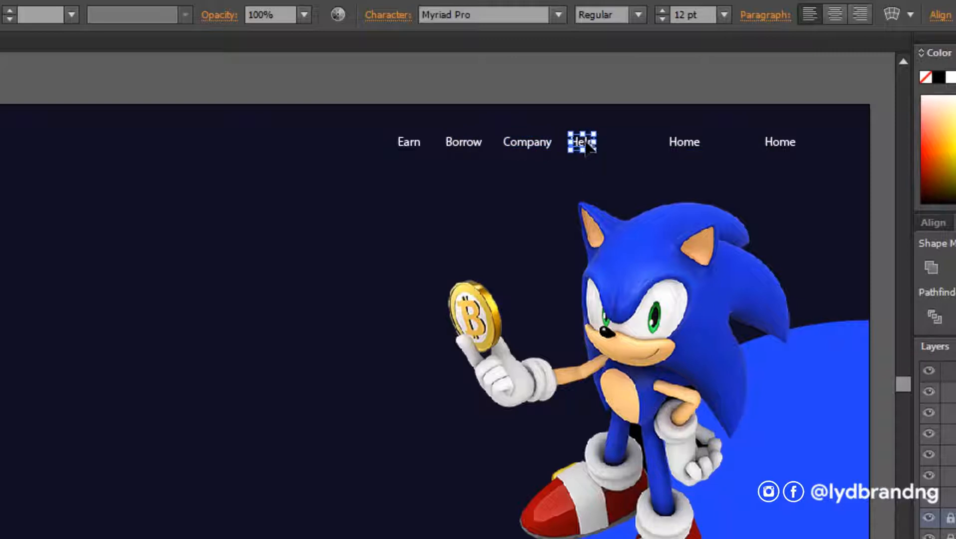
pyautogui.click(492, 193)
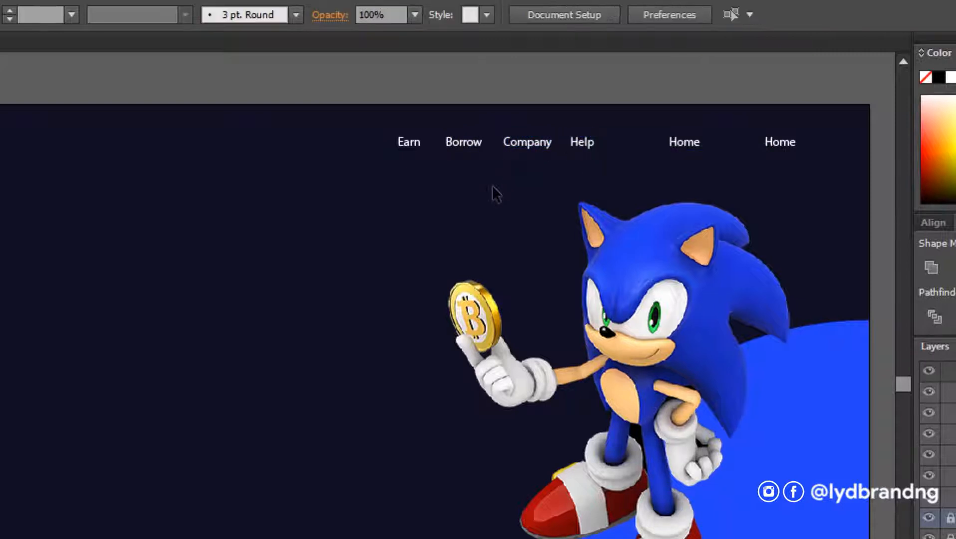
# - Spread "Earn", "Borrow" and "Company" further left so the first four menu labels have wider, similar gaps
pyautogui.click(548, 148)
pyautogui.moveTo(547, 148); pyautogui.dragTo(399, 146)
pyautogui.click(420, 147)
pyautogui.click(422, 182)
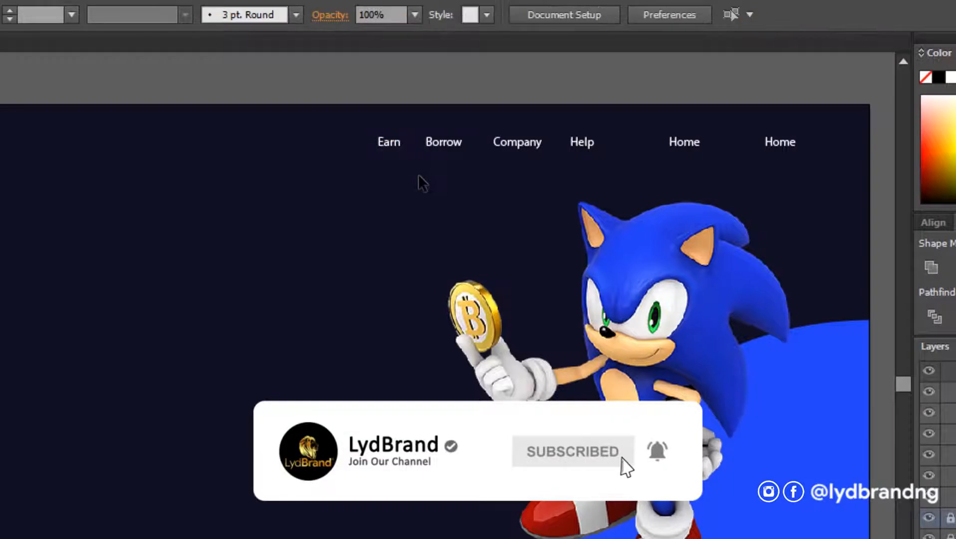
pyautogui.moveTo(442, 151); pyautogui.dragTo(447, 151)
pyautogui.click(401, 146)
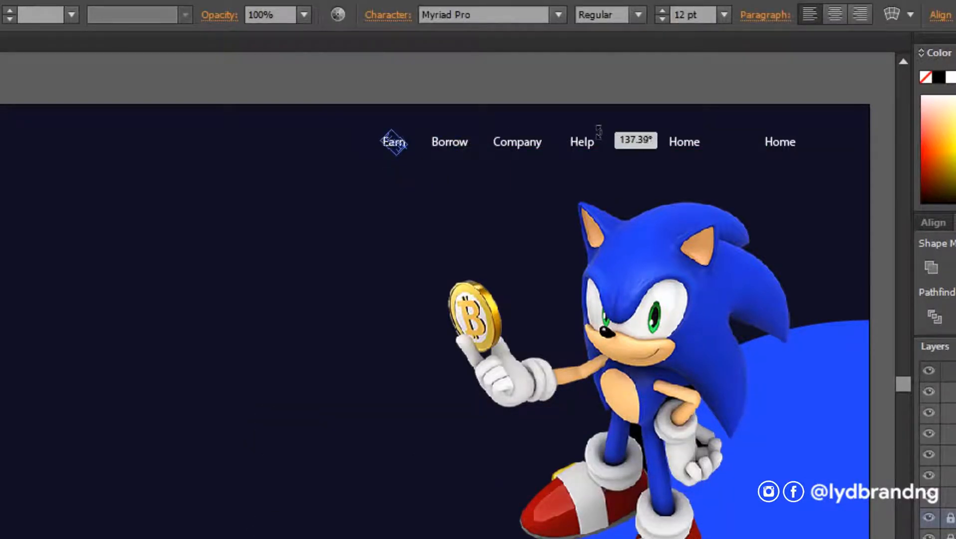
pyautogui.moveTo(368, 162); pyautogui.dragTo(615, 114)
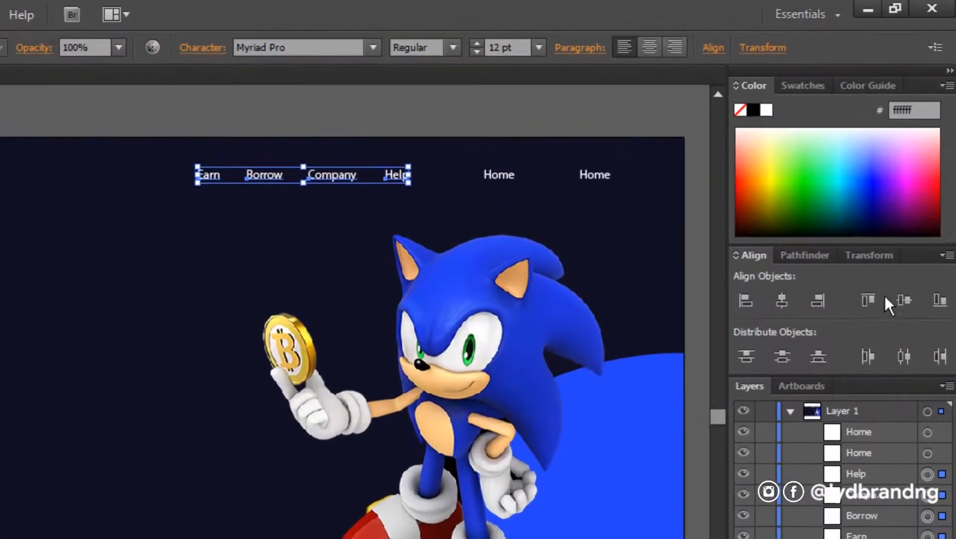
pyautogui.click(904, 300)
pyautogui.hotkey('ctrl', 'z')
pyautogui.click(293, 201)
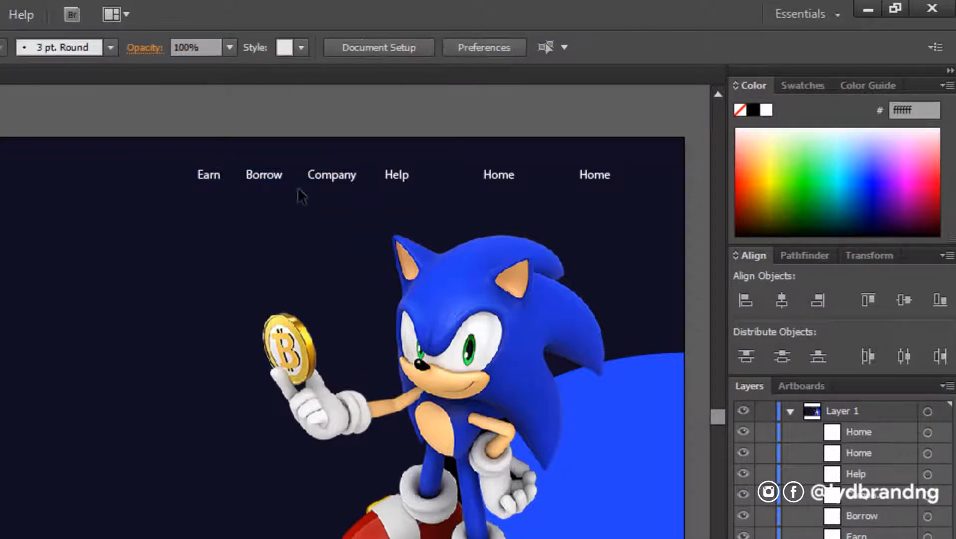
# - Replace the two remaining "Home" labels with "Login" and "Start now"
pyautogui.click(507, 181)
pyautogui.doubleClick(508, 181)
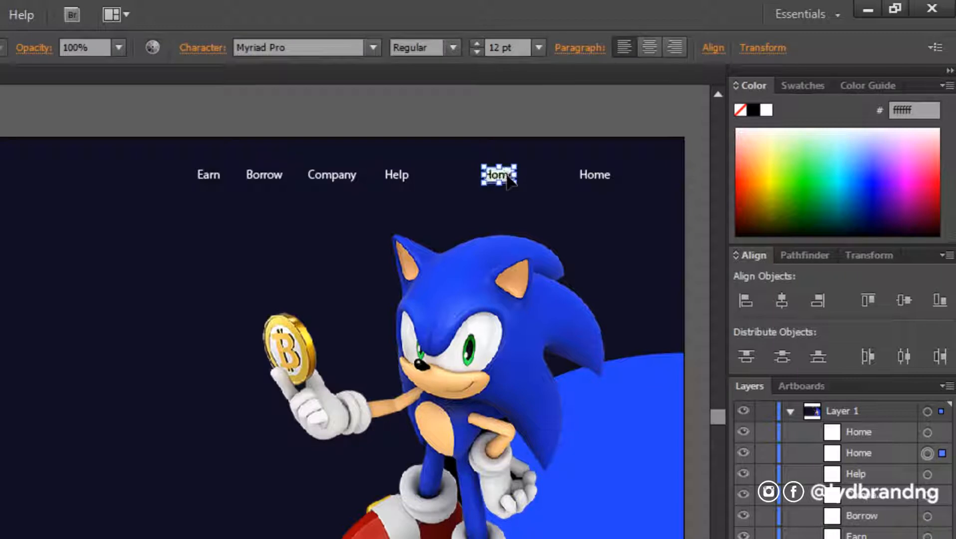
pyautogui.write('Login')
pyautogui.click(602, 174)
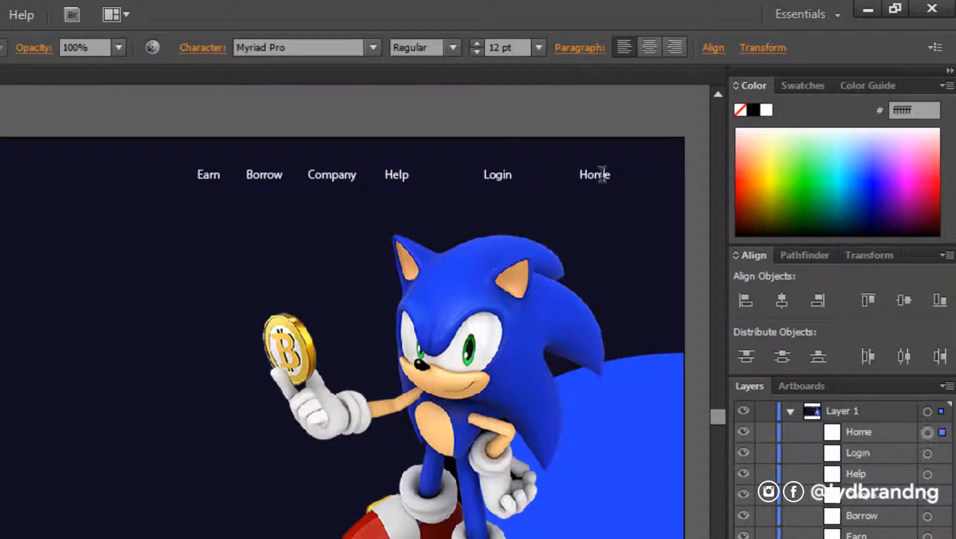
pyautogui.doubleClick(602, 174)
pyautogui.write('Start now')
pyautogui.click(34, 121)
pyautogui.click(77, 179)
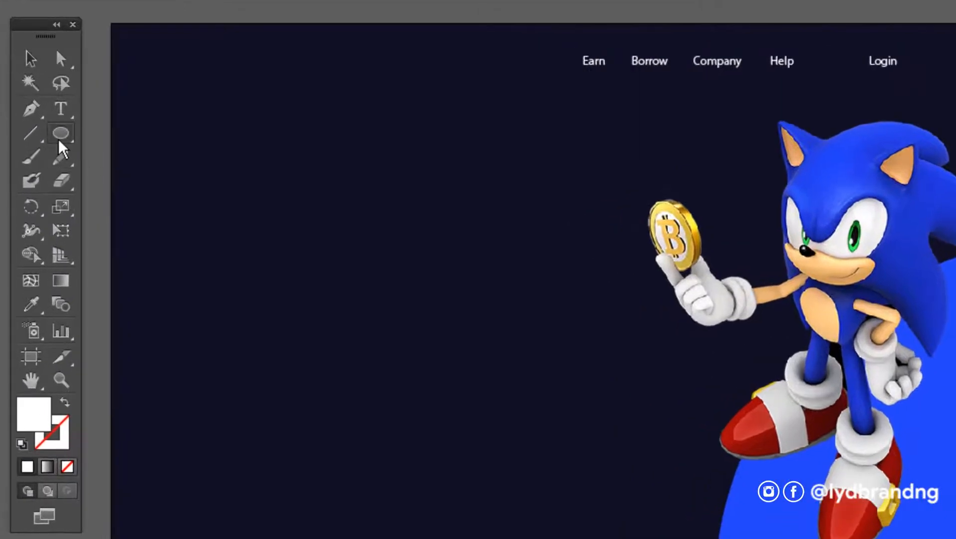
# - Draw a rounded rectangle about 90 by 28 px around the "Start now" label
pyautogui.moveTo(55, 174); pyautogui.dragTo(87, 192)
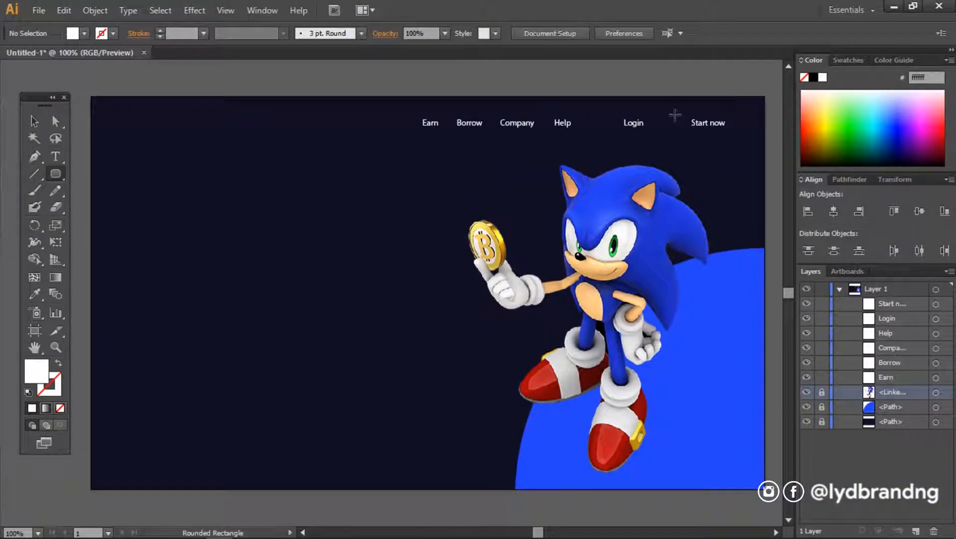
pyautogui.moveTo(675, 115); pyautogui.dragTo(737, 134)
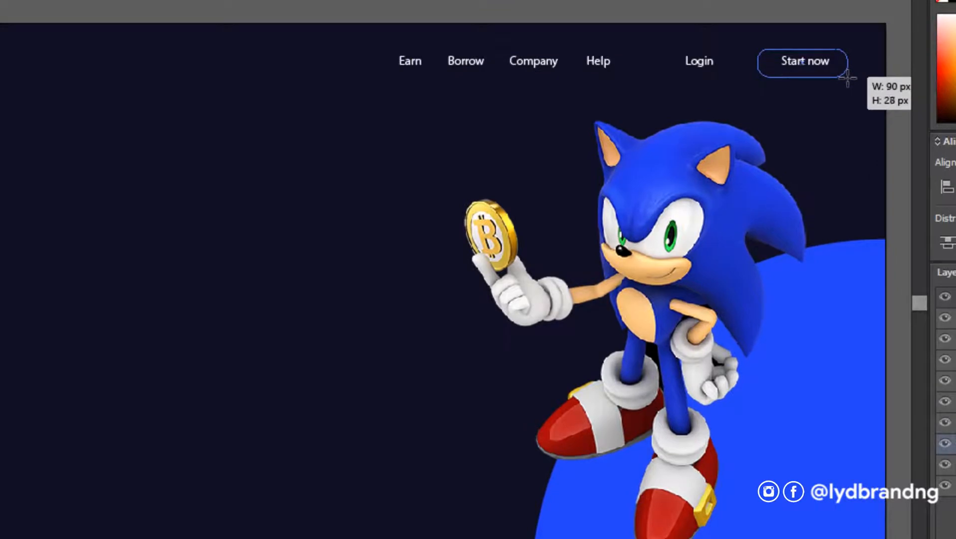
pyautogui.moveTo(848, 79); pyautogui.dragTo(848, 74)
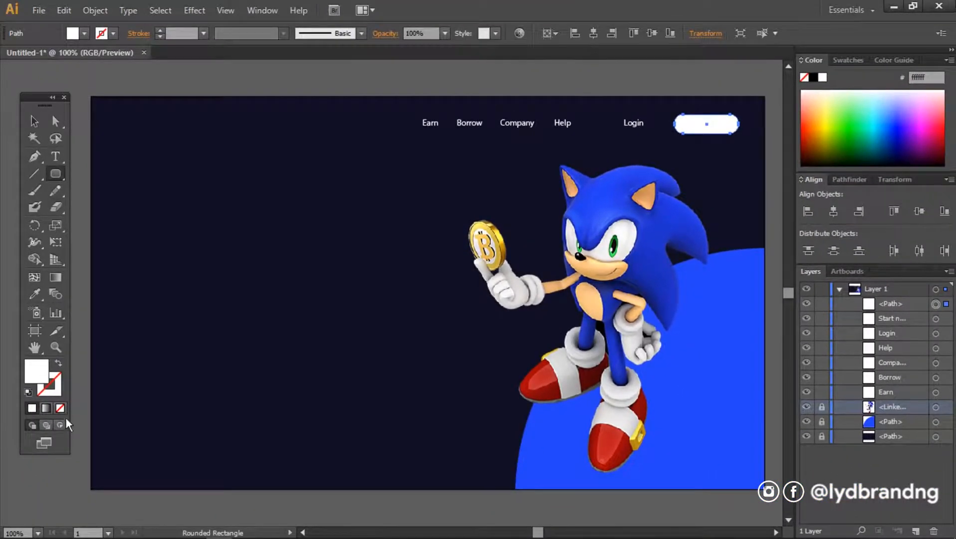
# - Remove the rounded rectangle's fill and give it a white outline
pyautogui.click(60, 407)
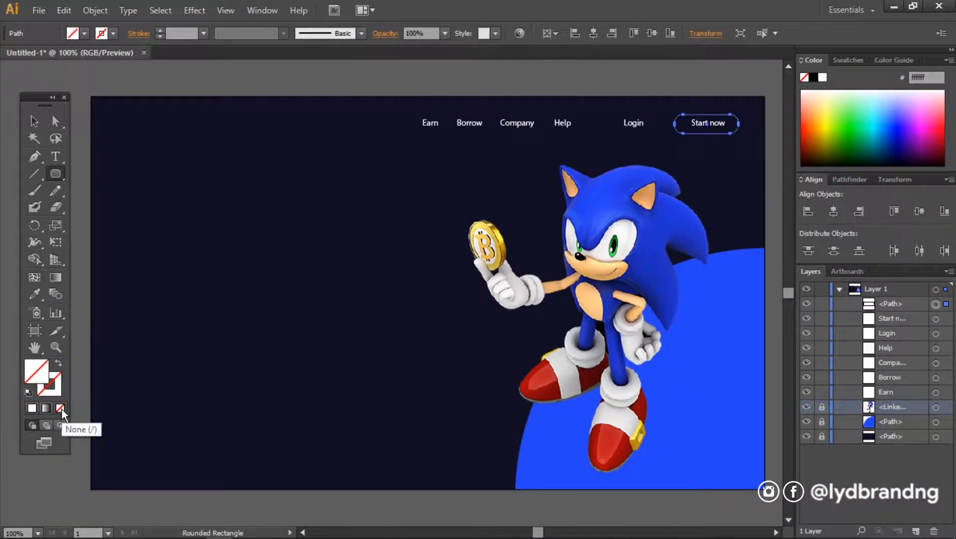
pyautogui.click(31, 408)
pyautogui.click(34, 121)
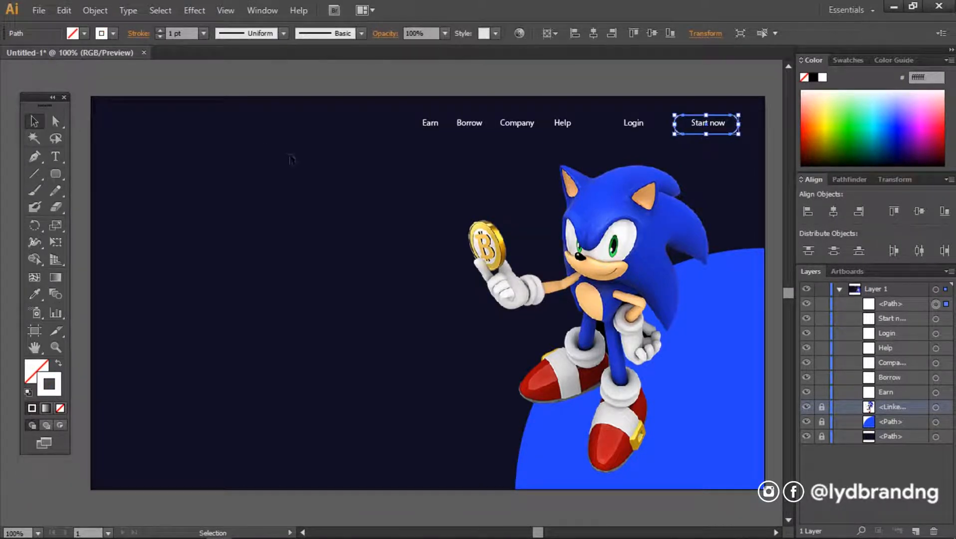
pyautogui.click(573, 141)
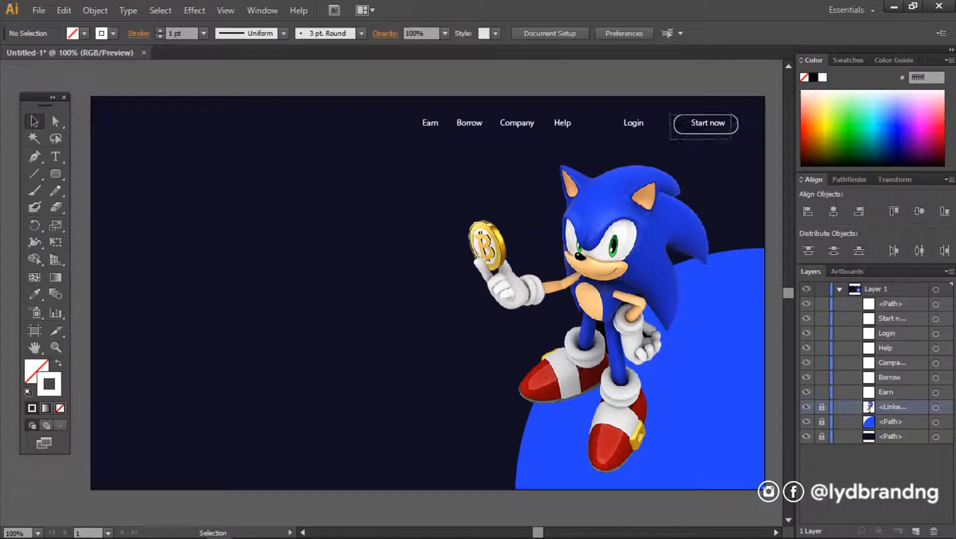
# - Centre the "Start now" text and its rounded outline on each other horizontally and vertically
pyautogui.moveTo(674, 141); pyautogui.dragTo(732, 116)
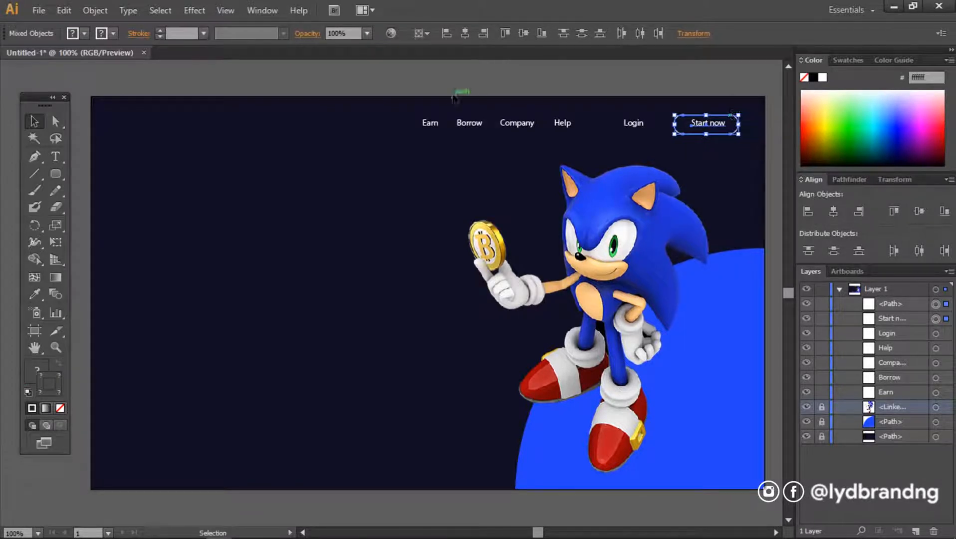
pyautogui.click(427, 33)
pyautogui.click(438, 58)
pyautogui.click(838, 215)
pyautogui.click(920, 211)
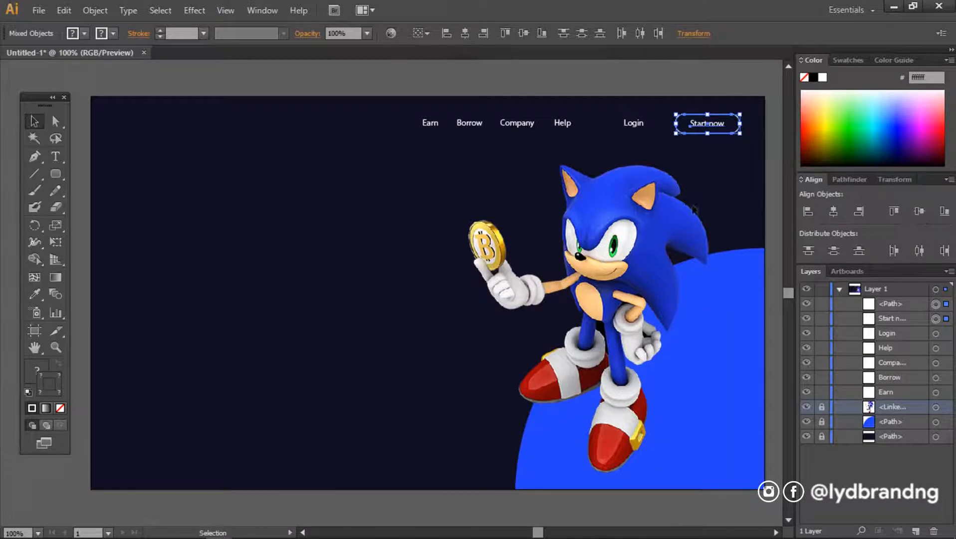
pyautogui.click(715, 153)
# - Set the font of the "Start now" text to Product Sans
pyautogui.click(708, 126)
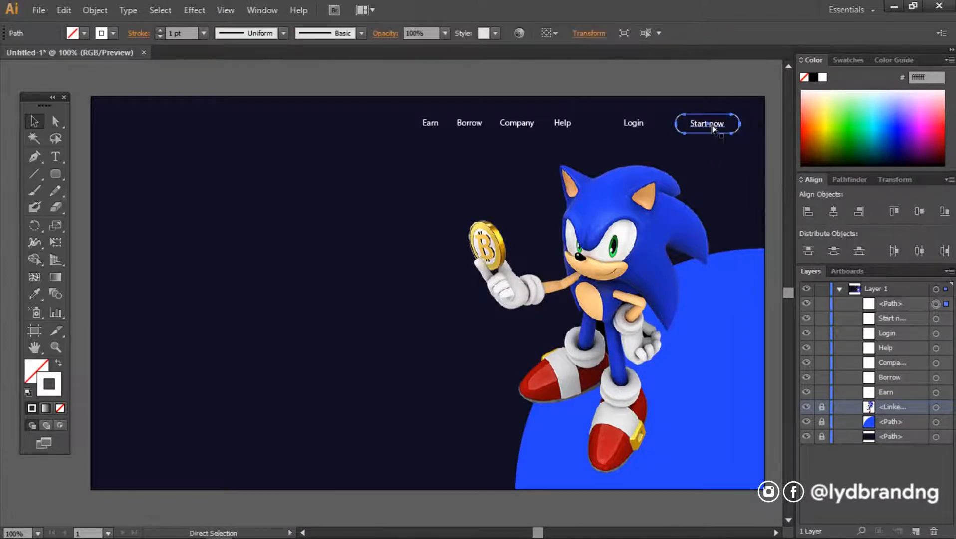
pyautogui.keyDown('ctrl'); pyautogui.click(712, 124); pyautogui.keyUp('ctrl')
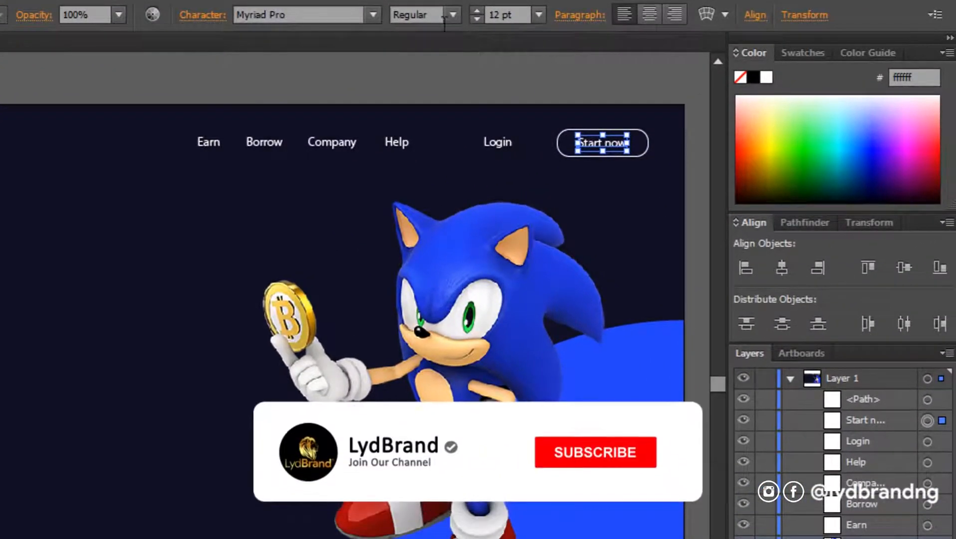
pyautogui.click(581, 32)
pyautogui.click(343, 16)
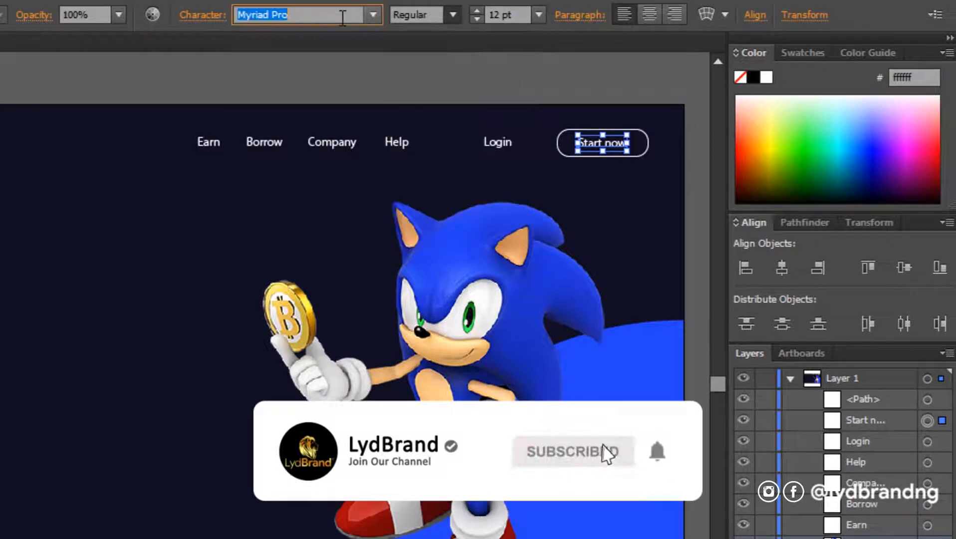
pyautogui.write('Product Sans')
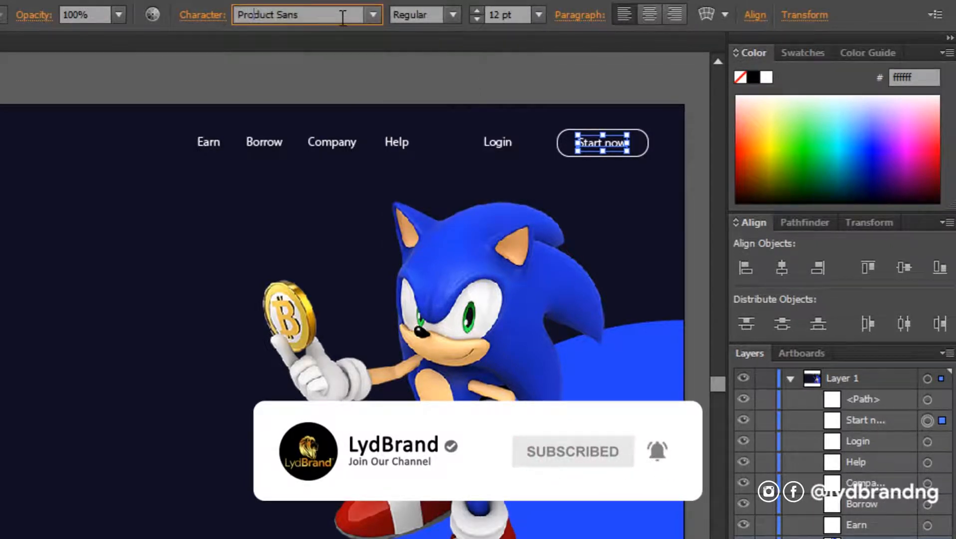
pyautogui.press('Return')
# - Set the font of the "Earn", "Borrow", "Company", "Help" and "Login" labels to Product Sans
pyautogui.moveTo(208, 160); pyautogui.dragTo(515, 126)
pyautogui.click(329, 15)
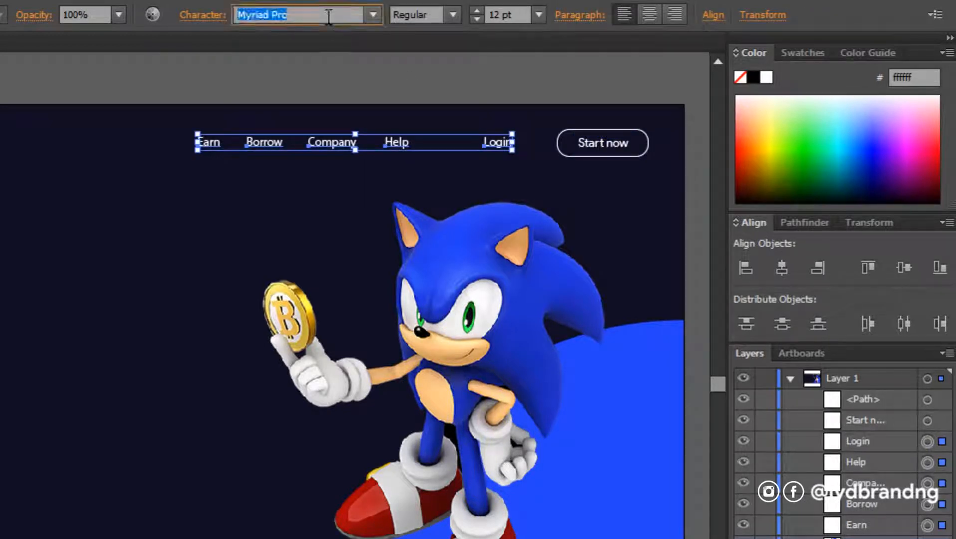
pyautogui.write('Product Sans')
pyautogui.press('Return')
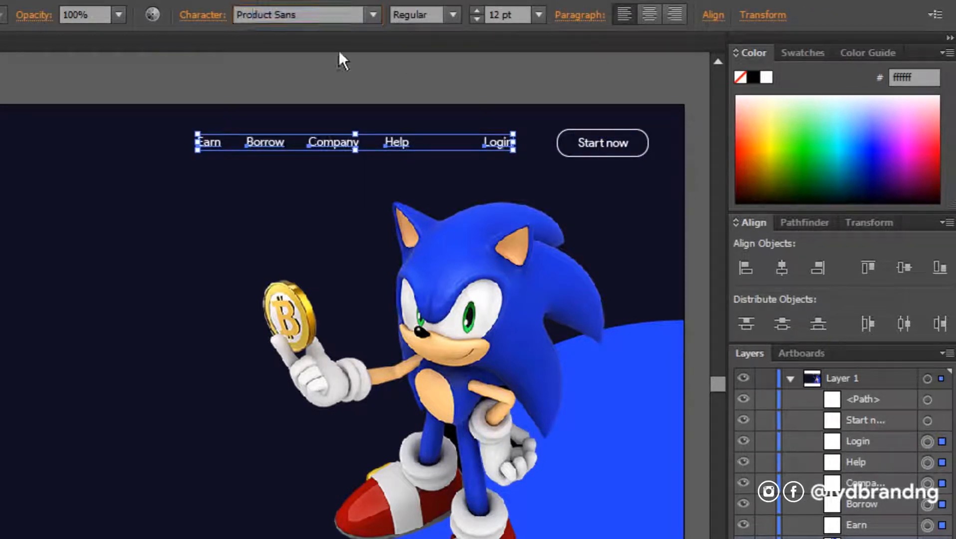
pyautogui.click(374, 173)
# - Recentre the "Start now" text horizontally within its rounded outline
pyautogui.click(587, 145)
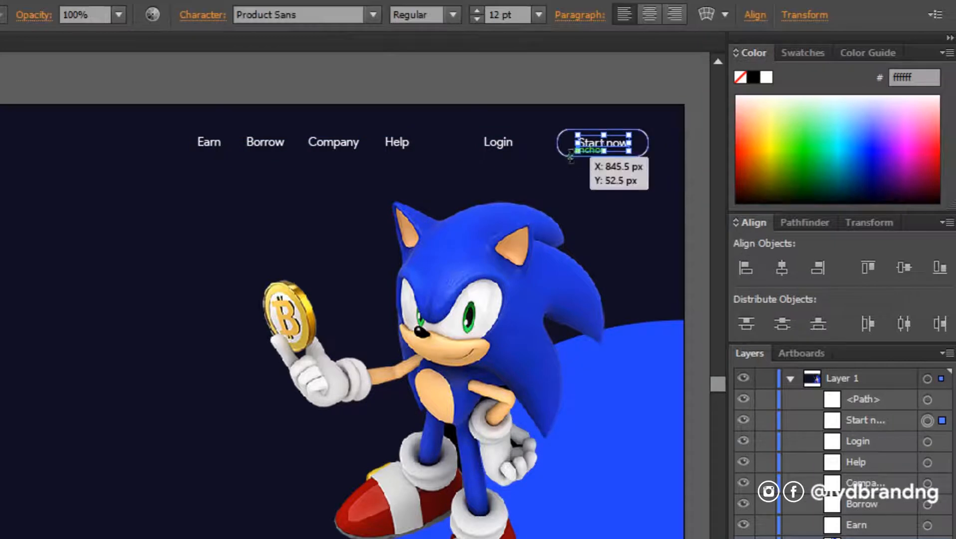
pyautogui.moveTo(566, 170); pyautogui.dragTo(603, 142)
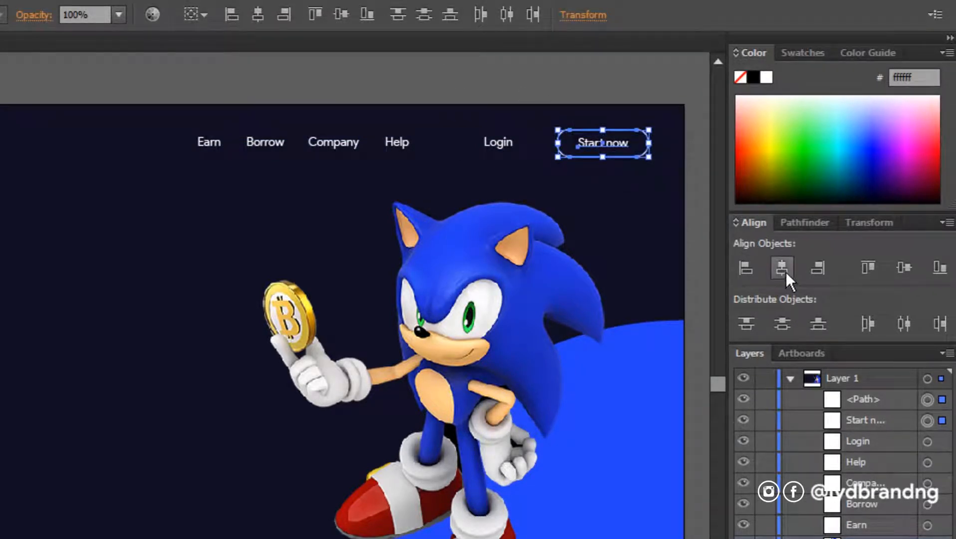
pyautogui.click(619, 196)
# - Make the "Start now" text Bold and align it to the centre of its rounded outline
pyautogui.click(608, 146)
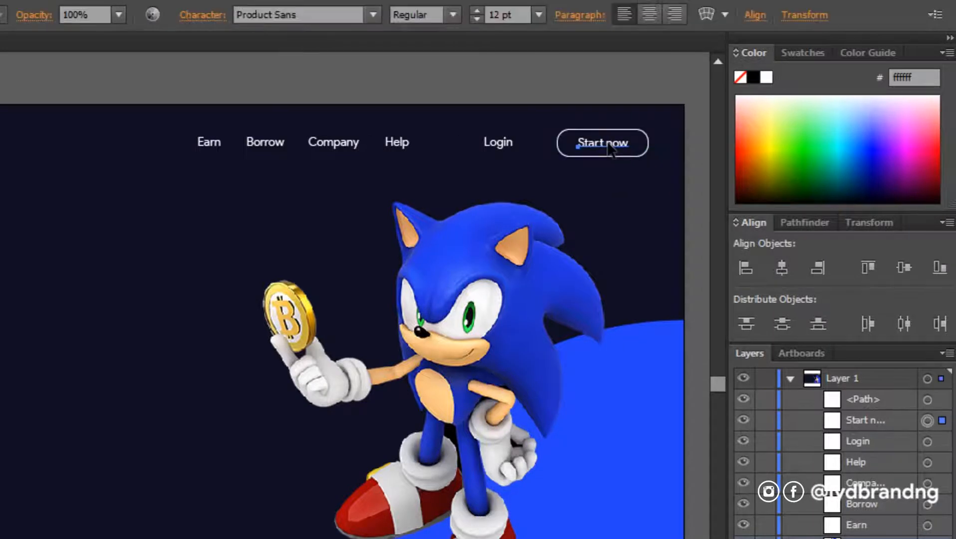
pyautogui.click(453, 14)
pyautogui.click(449, 77)
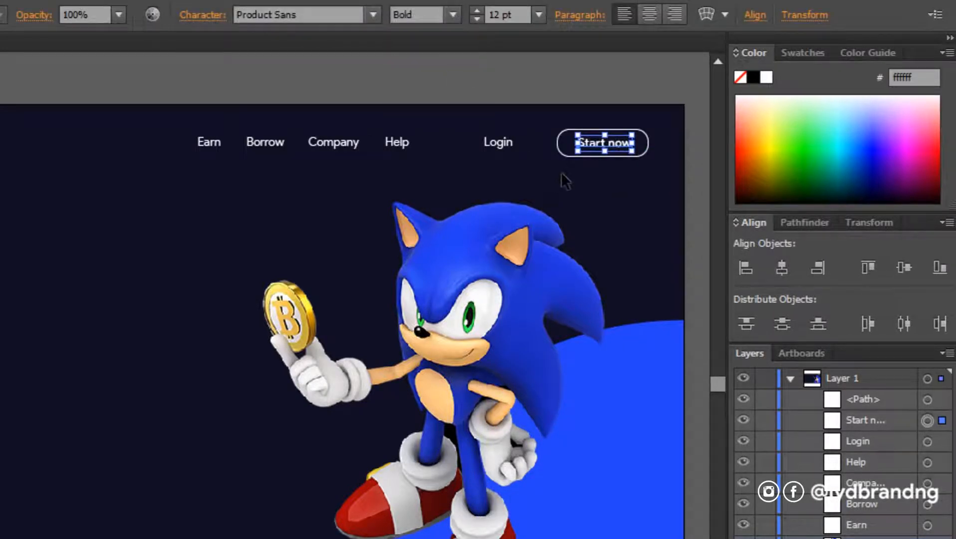
pyautogui.keyDown('shift'); pyautogui.click(607, 133); pyautogui.keyUp('shift')
pyautogui.click(782, 268)
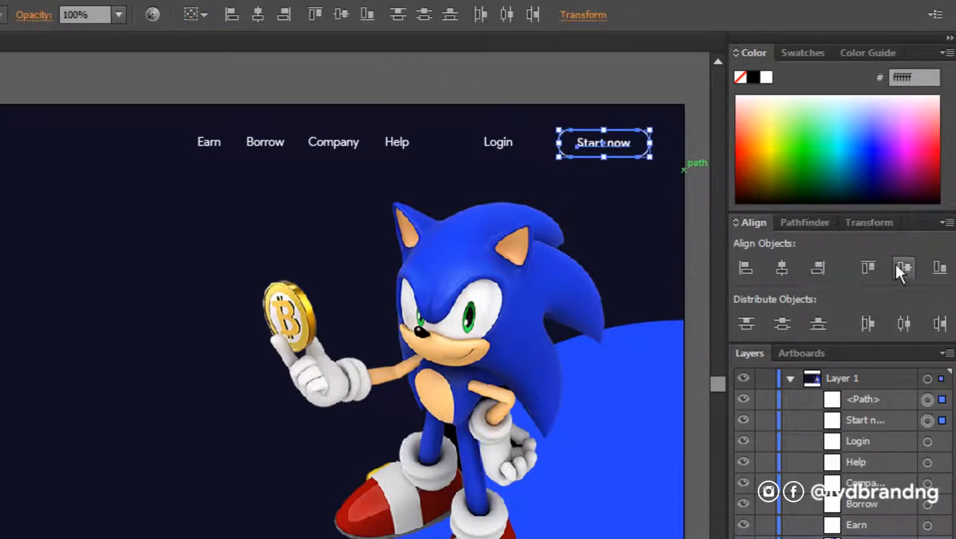
pyautogui.click(636, 176)
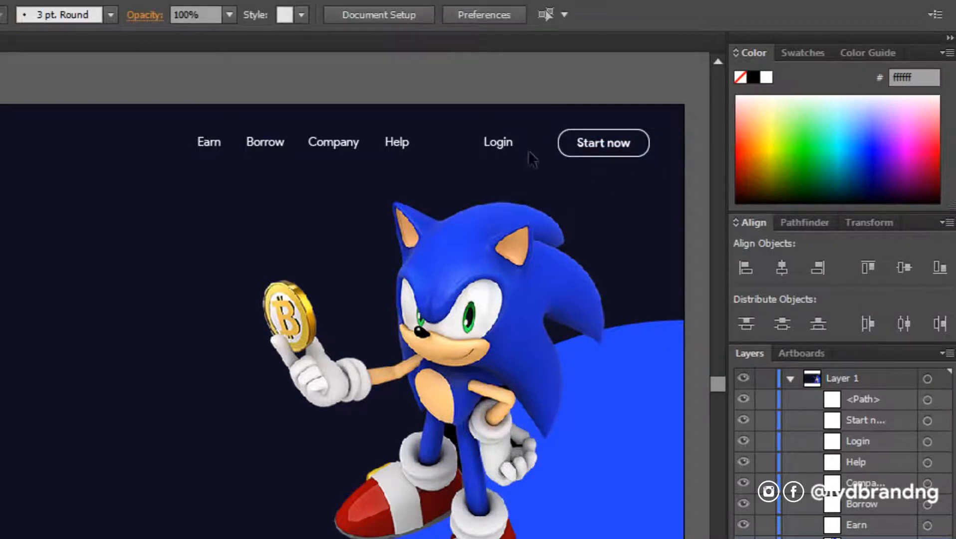
# - Shift the "Earn" to "Help" labels to the right and move "Login" slightly closer to the "Start now" button
pyautogui.click(504, 146)
pyautogui.click(396, 143)
pyautogui.moveTo(184, 155); pyautogui.dragTo(406, 146)
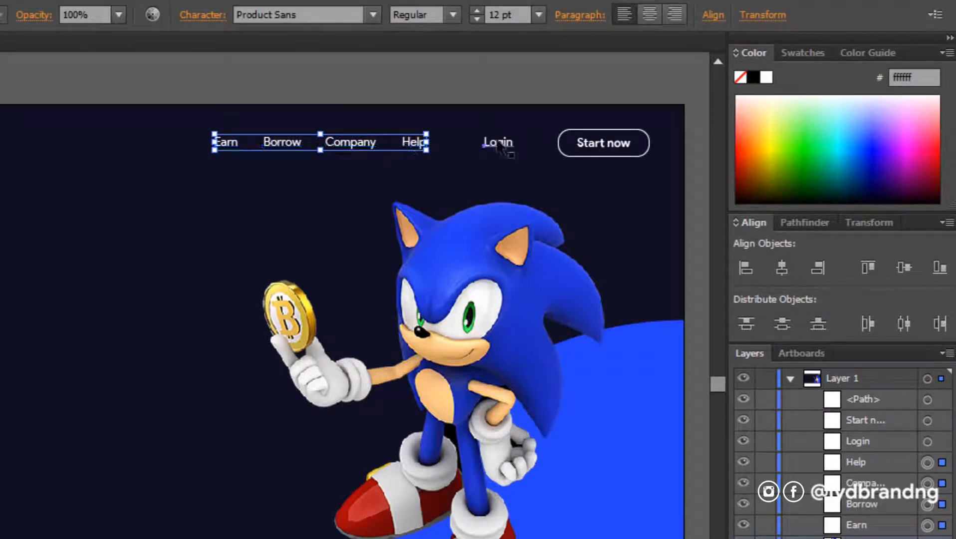
pyautogui.moveTo(500, 147); pyautogui.dragTo(512, 148)
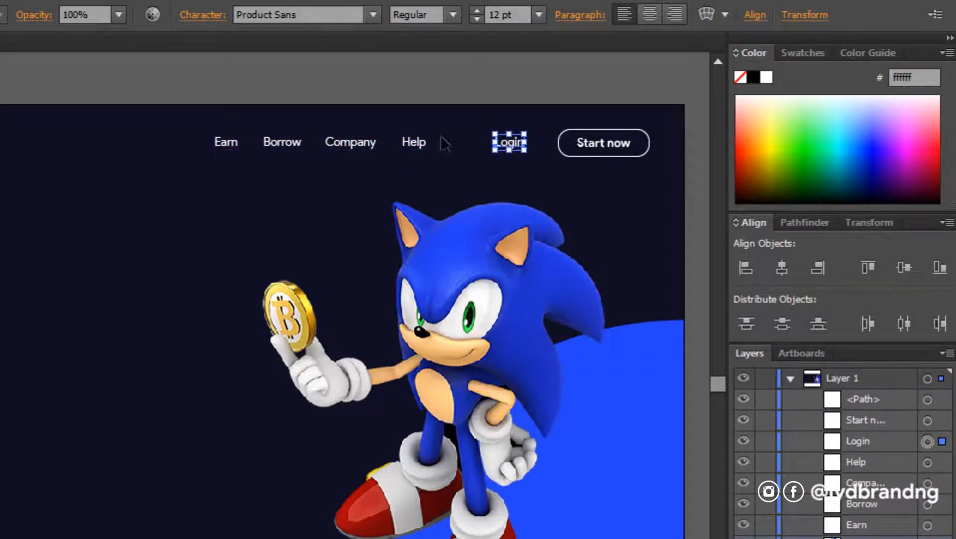
# - Move the first four menu labels a little further right and align the whole navigation row on its vertical centre
pyautogui.moveTo(443, 155); pyautogui.dragTo(212, 129)
pyautogui.keyDown('shift'); pyautogui.click(409, 143); pyautogui.keyUp('shift')
pyautogui.keyDown('shift'); pyautogui.click(422, 143); pyautogui.keyUp('shift')
pyautogui.keyDown('shift'); pyautogui.click(418, 145); pyautogui.keyUp('shift')
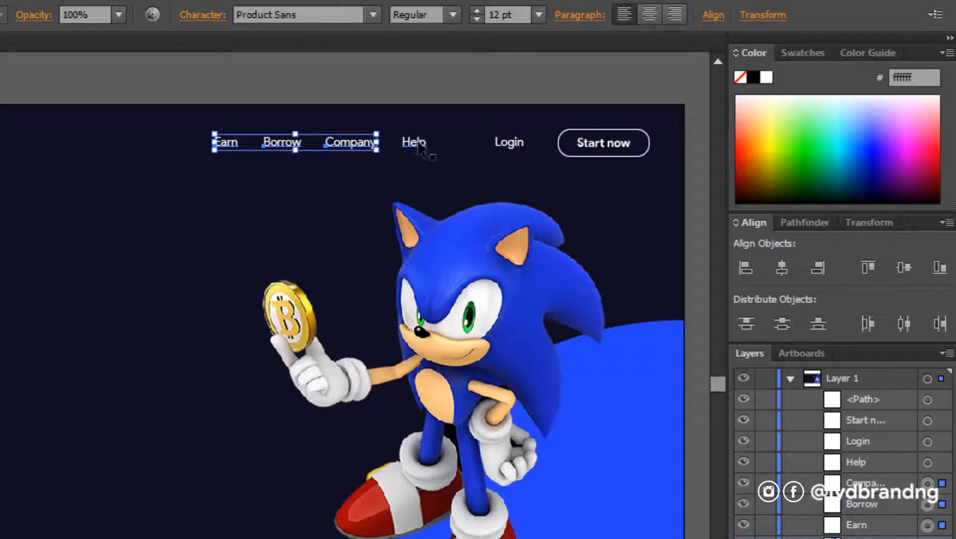
pyautogui.keyDown('shift'); pyautogui.click(419, 144); pyautogui.keyUp('shift')
pyautogui.moveTo(421, 146); pyautogui.dragTo(437, 147)
pyautogui.moveTo(206, 168); pyautogui.dragTo(654, 119)
pyautogui.click(903, 267)
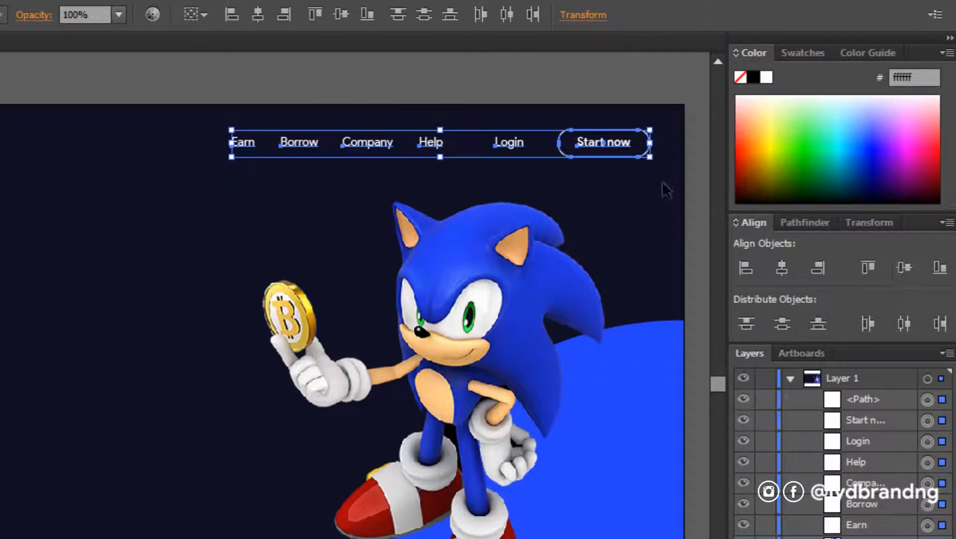
# - Recolour the outline of the "Start now" button with a medium blue swatch
pyautogui.click(656, 195)
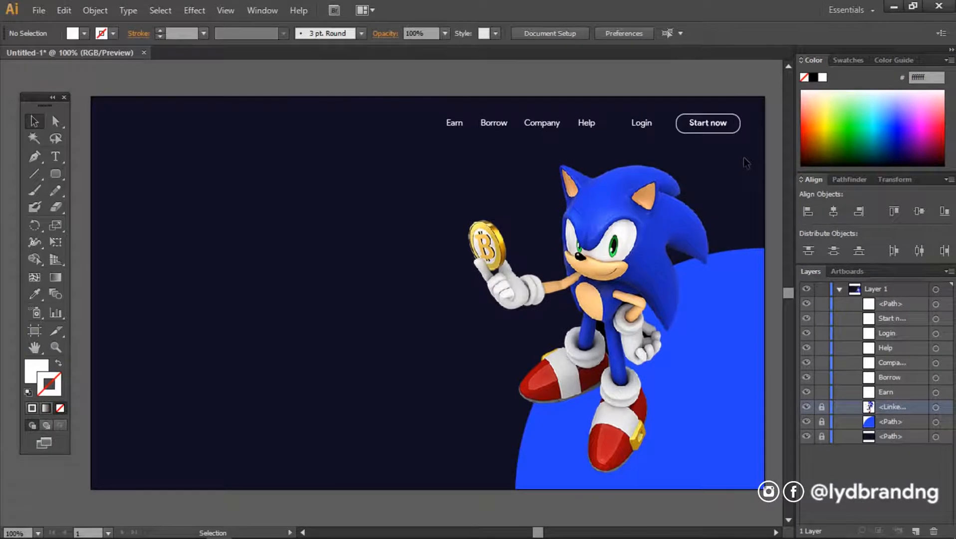
pyautogui.click(696, 133)
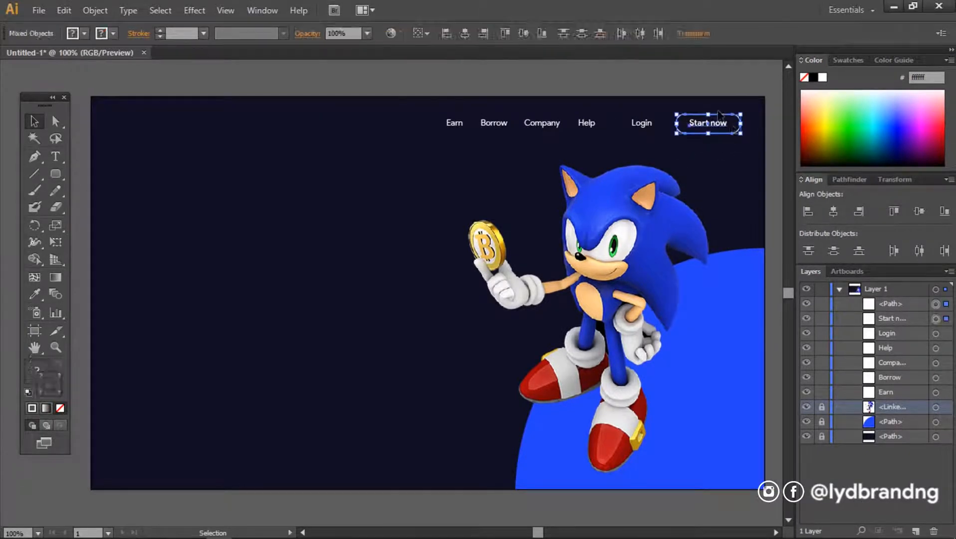
pyautogui.click(843, 61)
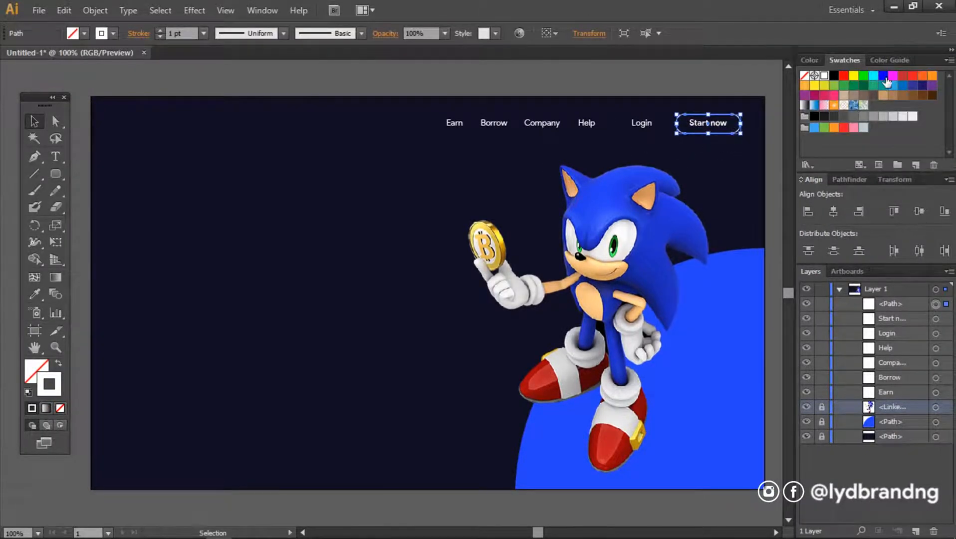
pyautogui.click(903, 87)
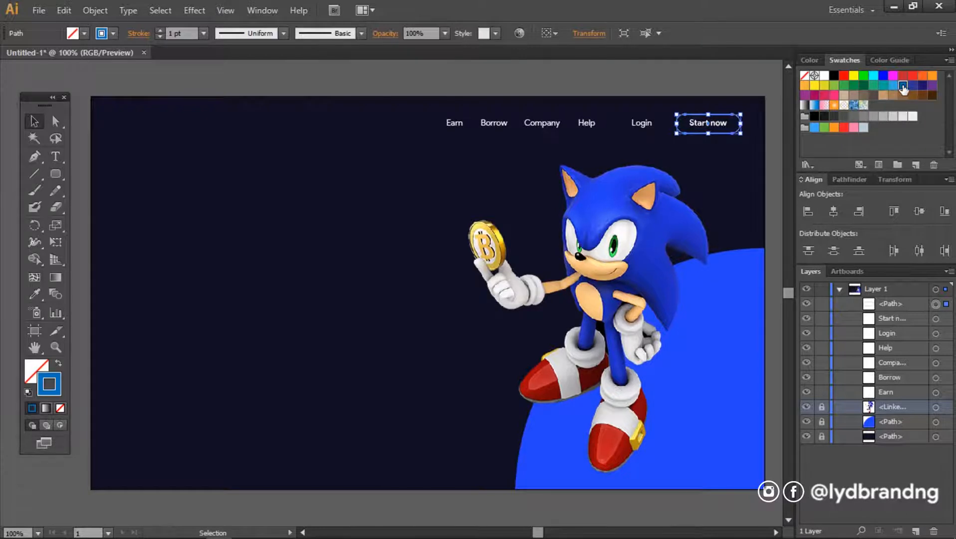
# - Fill the "Start now" text with the blue sampled from the mascot's head
pyautogui.click(722, 131)
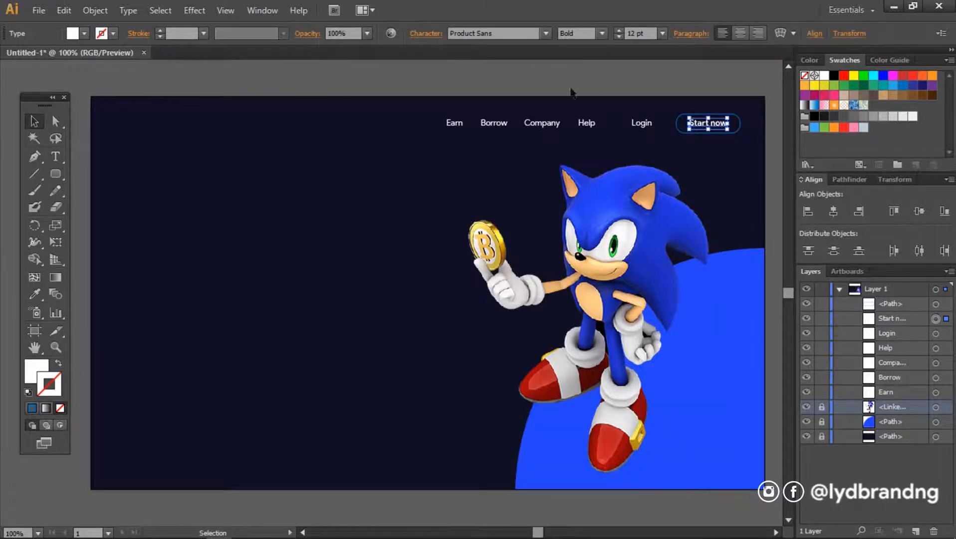
pyautogui.click(39, 369)
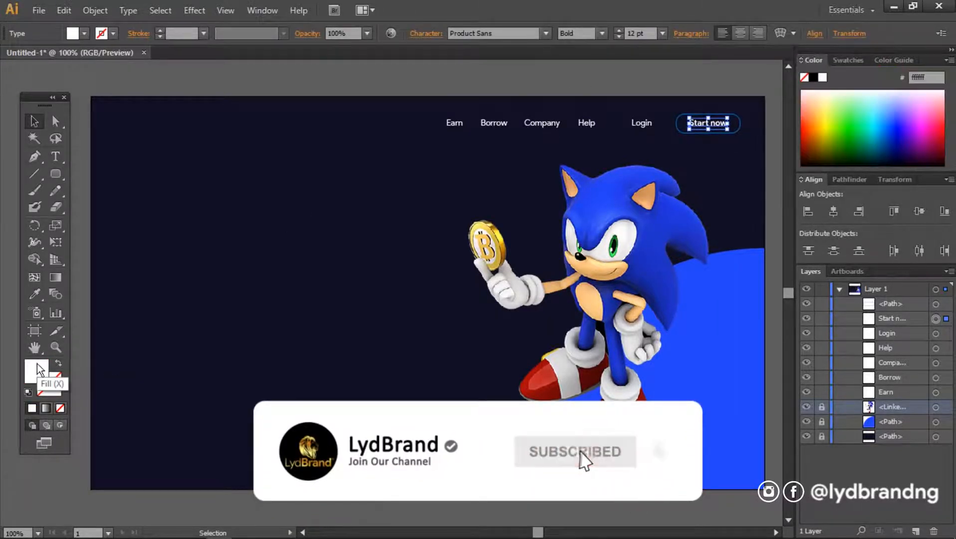
pyautogui.click(34, 294)
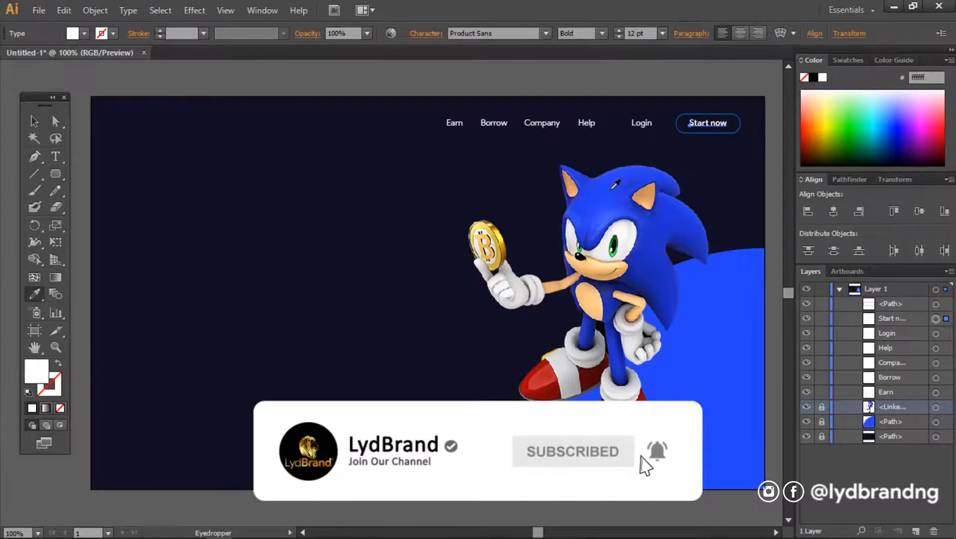
pyautogui.click(612, 188)
pyautogui.click(34, 121)
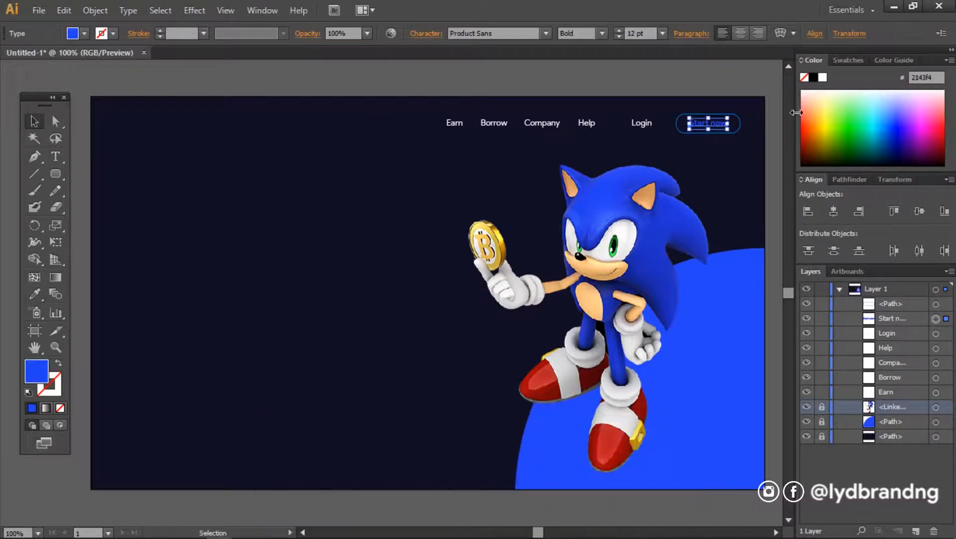
# - Set the stroke of the "Start now" button outline to the pure blue swatch
pyautogui.click(742, 129)
pyautogui.click(848, 60)
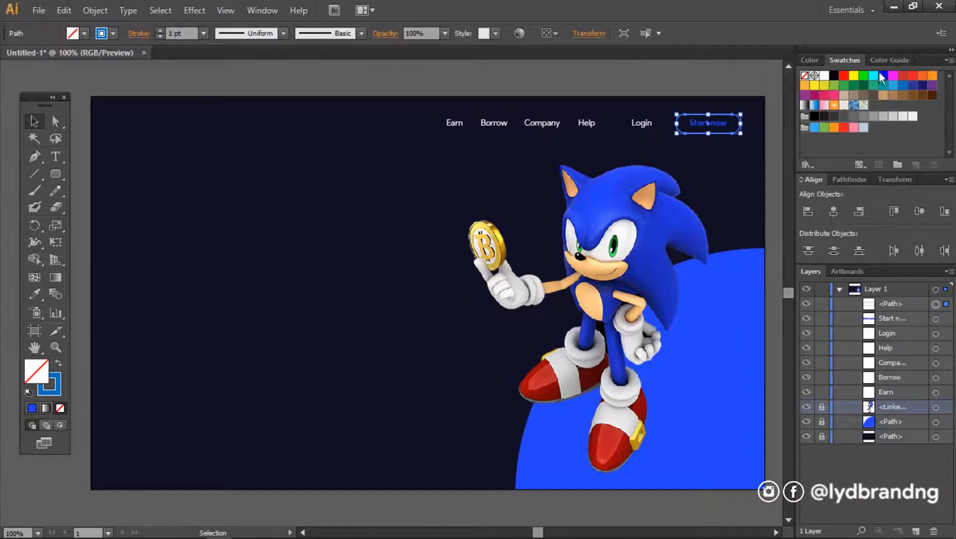
pyautogui.click(882, 76)
pyautogui.hotkey('ctrl', 'z')
pyautogui.click(46, 392)
pyautogui.click(845, 60)
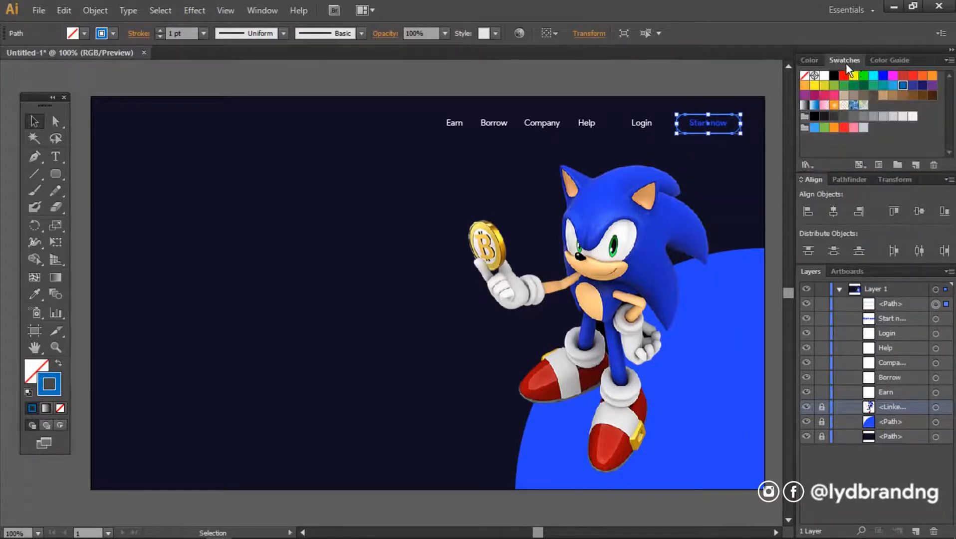
pyautogui.click(885, 77)
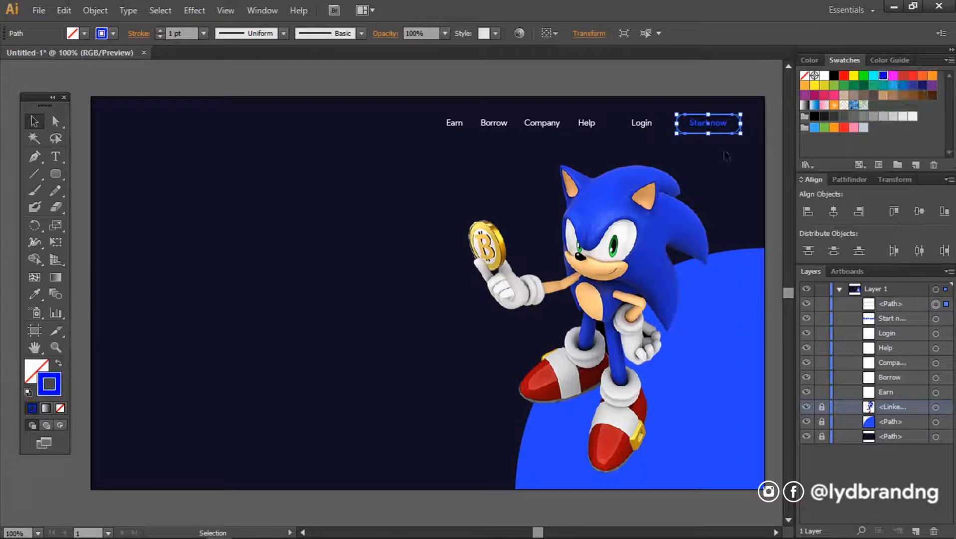
pyautogui.click(727, 156)
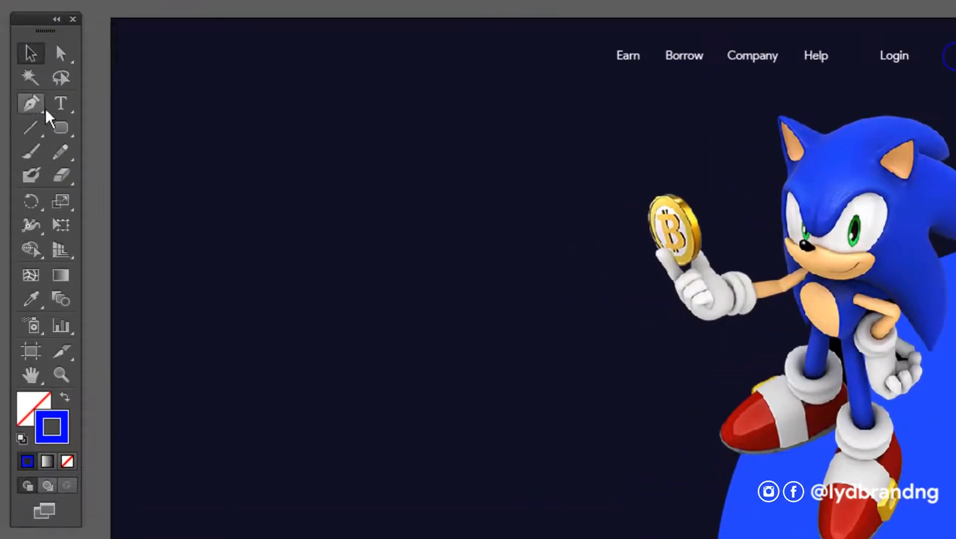
# - Add the two-line headline "Earn up to 1.4% Daily" in the empty area beside the mascot
pyautogui.click(53, 158)
pyautogui.click(187, 208)
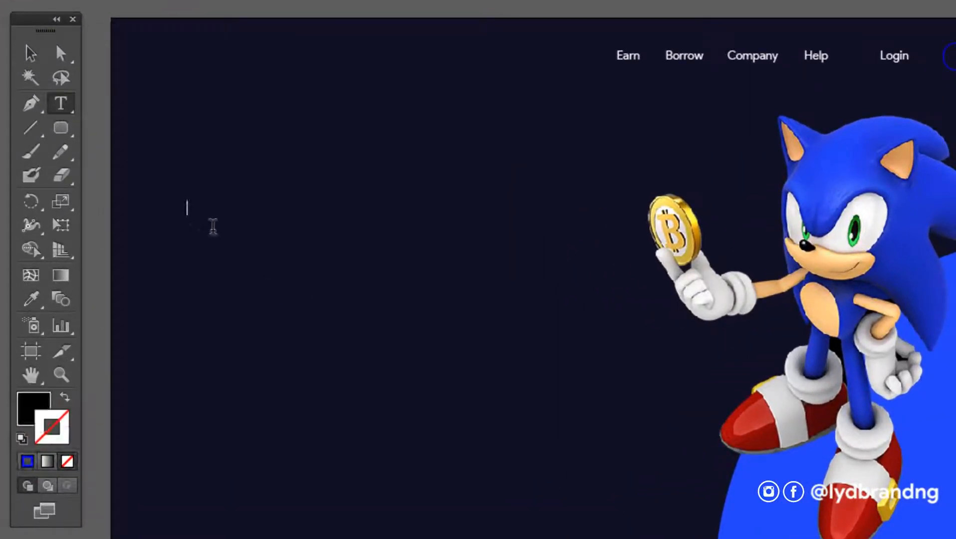
pyautogui.hotkey('ctrl', 'v')
pyautogui.hotkey('ctrl', 'a')
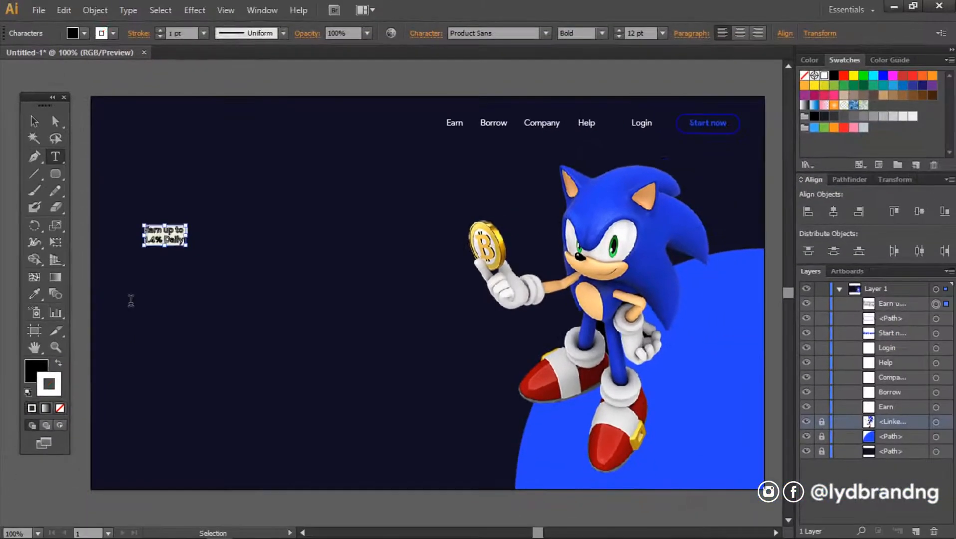
# - Undo the white stroke on the headline, fill its text white and set its size to 72 pt
pyautogui.hotkey('ctrl', 'z')
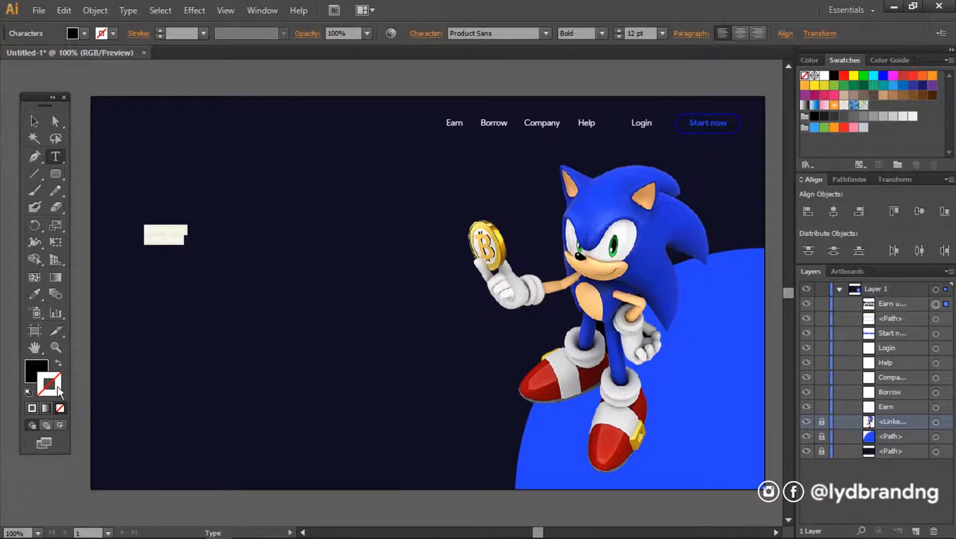
pyautogui.click(31, 374)
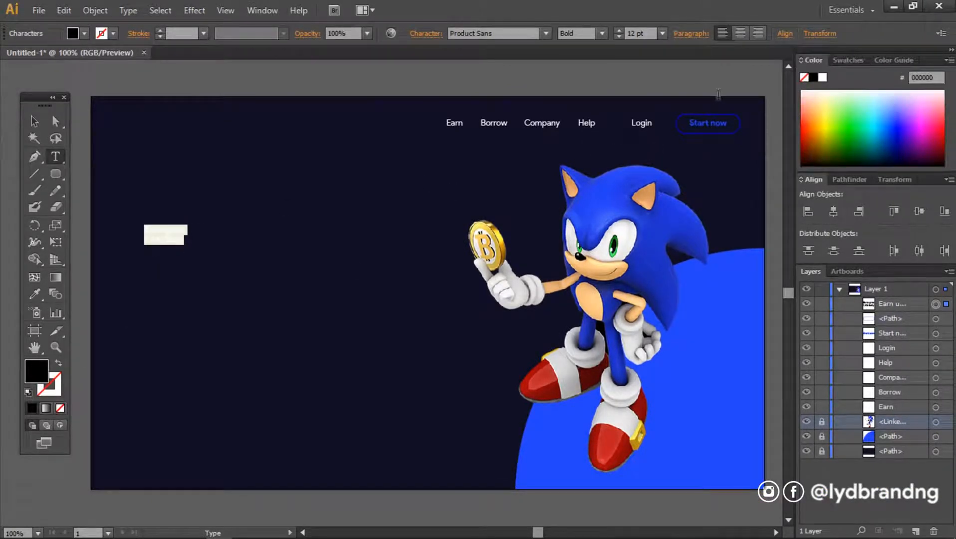
pyautogui.click(823, 78)
pyautogui.click(663, 33)
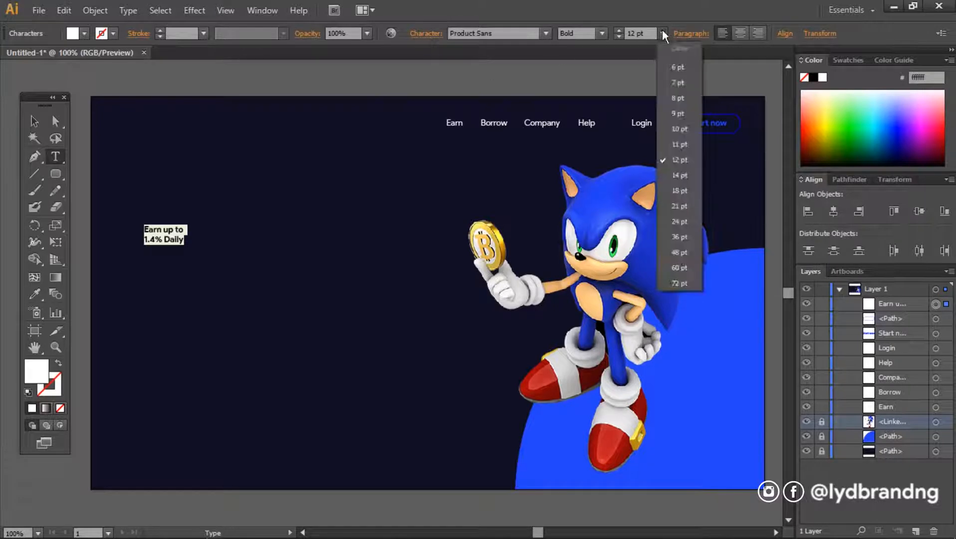
pyautogui.click(679, 283)
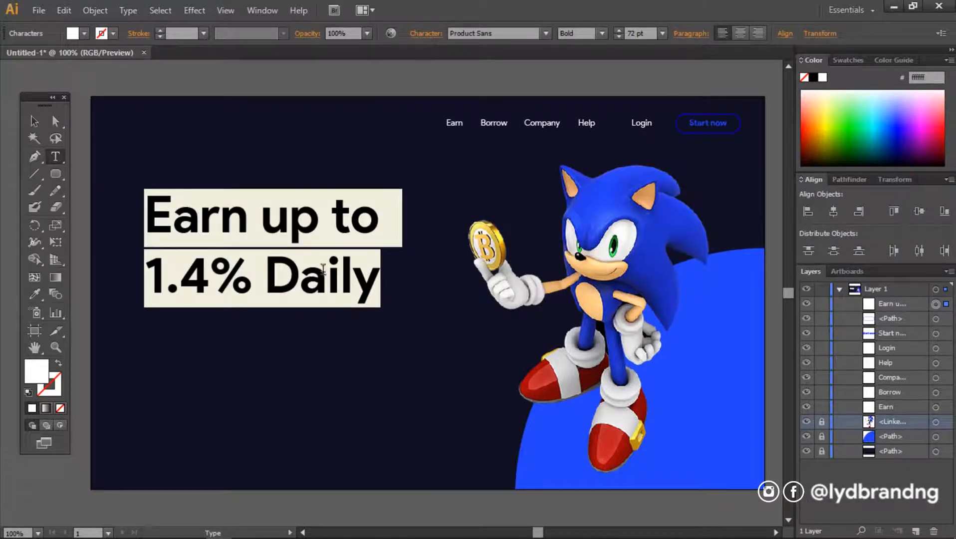
# - Remove the trailing space after "Earn up to" and shift the headline slightly to the left
pyautogui.click(315, 273)
pyautogui.moveTo(375, 223); pyautogui.dragTo(429, 220)
pyautogui.hotkey('ctrl', 'x')
pyautogui.moveTo(297, 245); pyautogui.dragTo(287, 245)
# - Fill the "1.4% Daily" line with the blue sampled from the mascot's head
pyautogui.moveTo(369, 285); pyautogui.dragTo(134, 277)
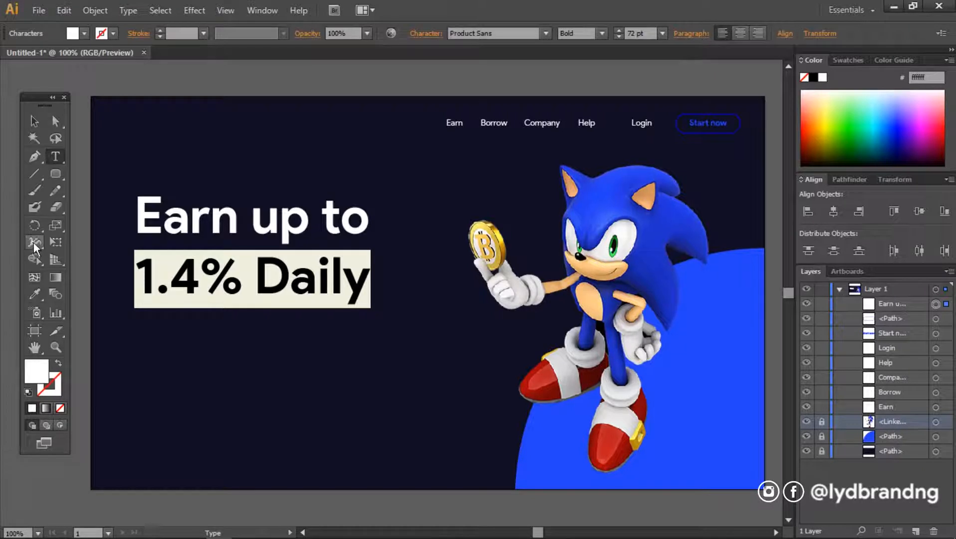
pyautogui.click(34, 294)
pyautogui.click(602, 189)
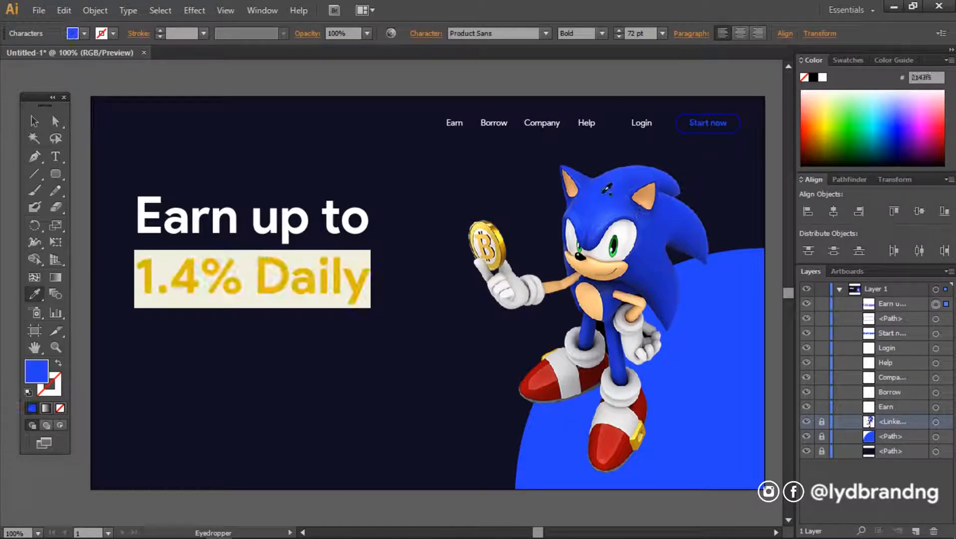
# - Select the whole headline and open its character settings
pyautogui.click(34, 121)
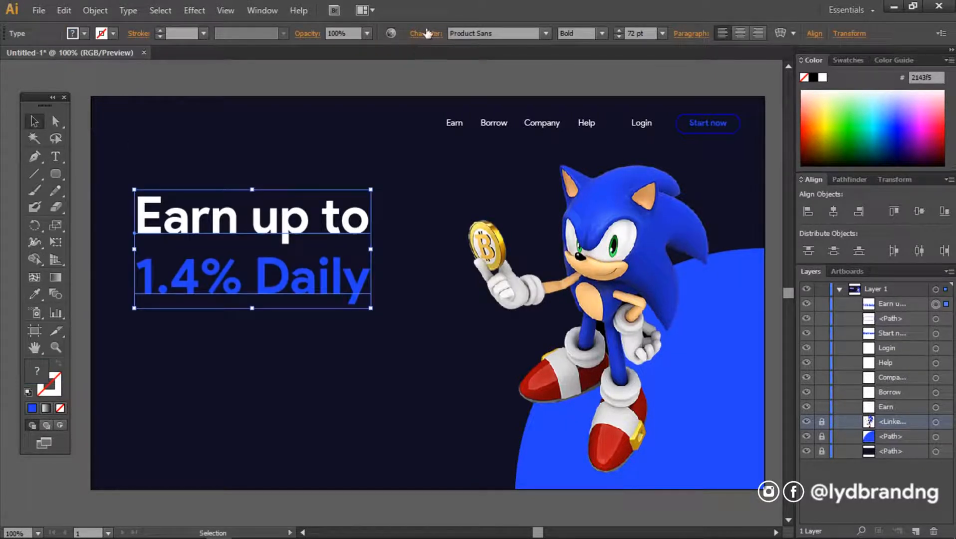
pyautogui.click(427, 33)
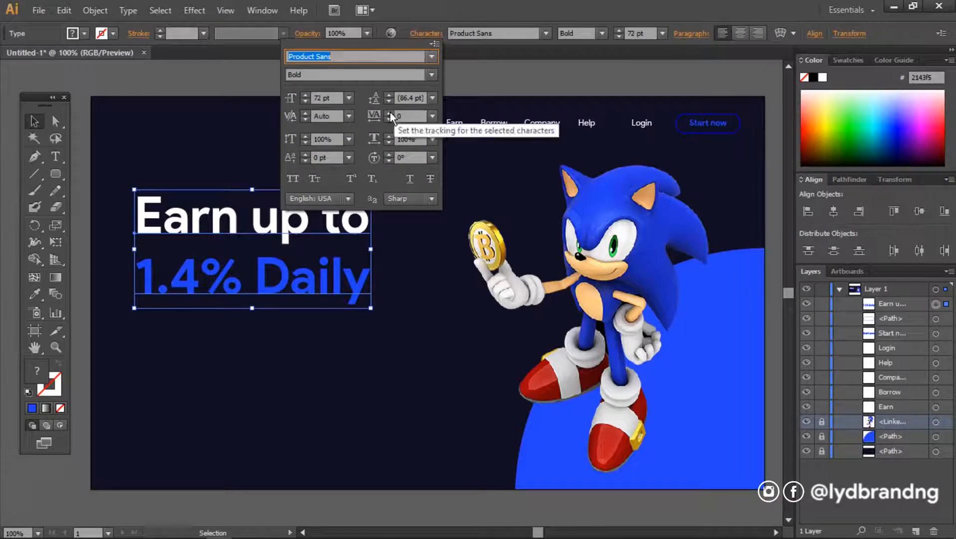